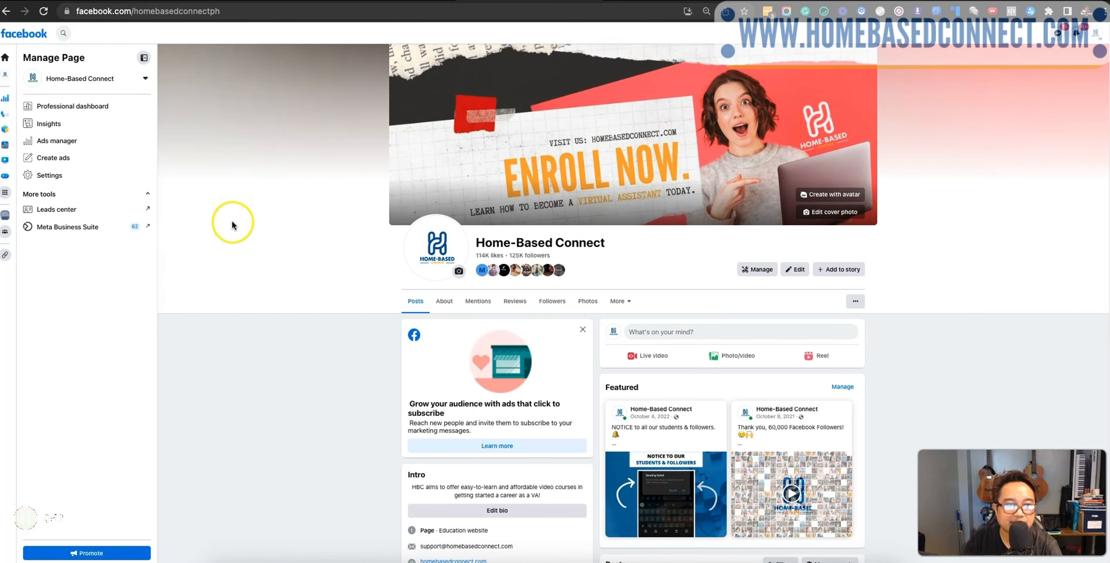
Open the Page's Marketing messages overview and review the recommended campaign templates, performance results and recent one-time campaigns.
click(143, 228)
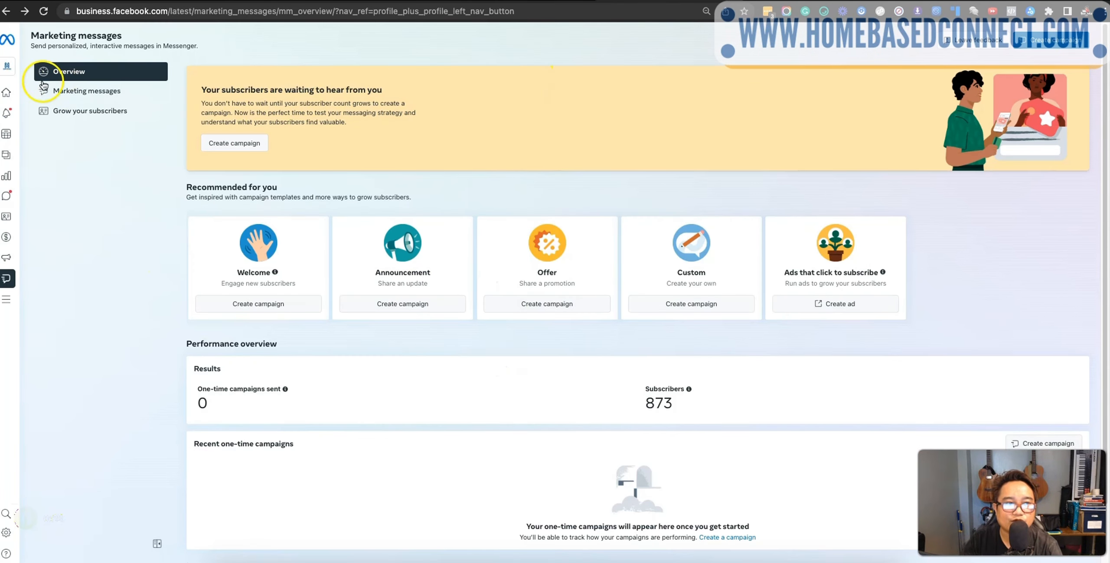
mouse_move(25, 92)
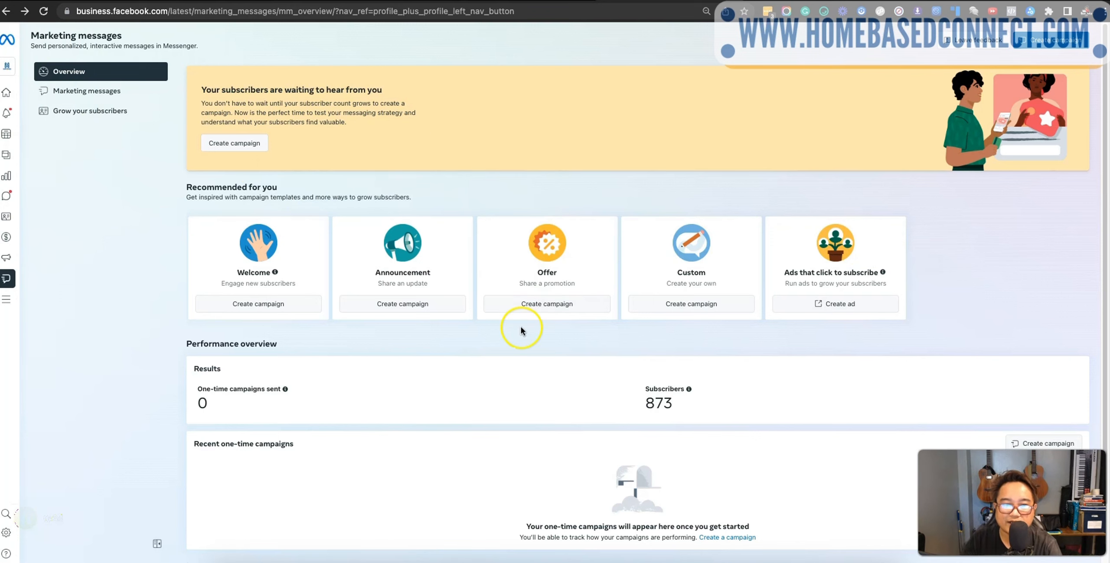
scroll(643, 264, down, 1)
scroll(650, 260, down, 3)
scroll(671, 243, up, 4)
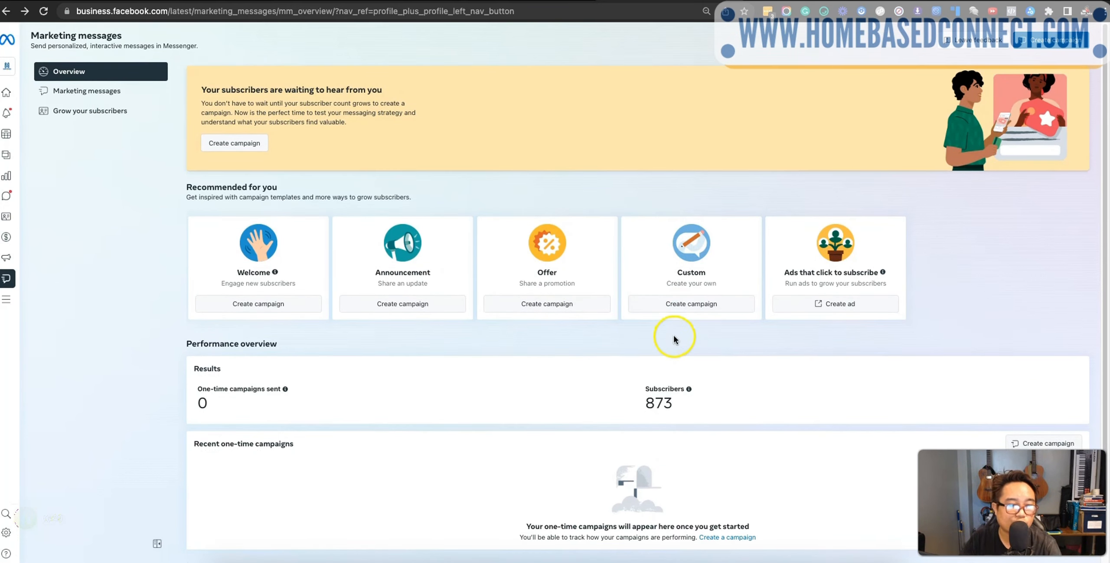
scroll(841, 289, down, 3)
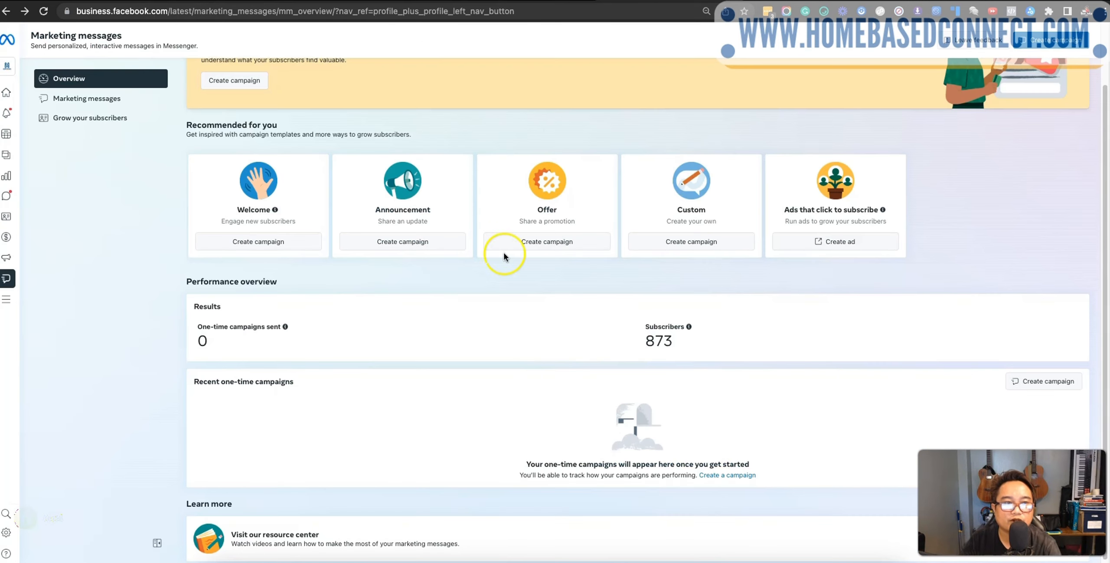
scroll(504, 256, up, 2)
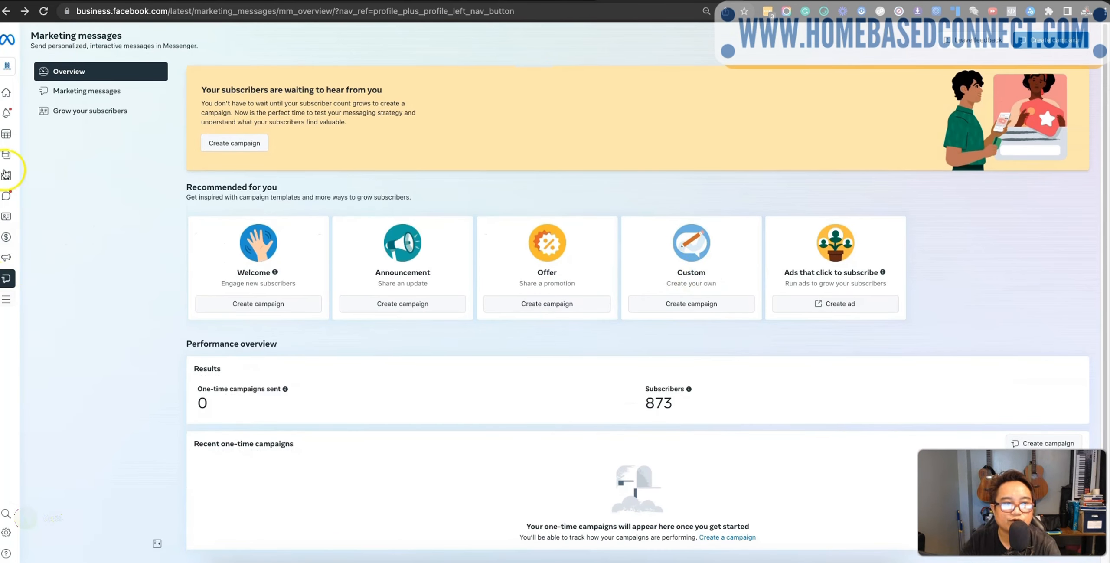
mouse_move(6, 175)
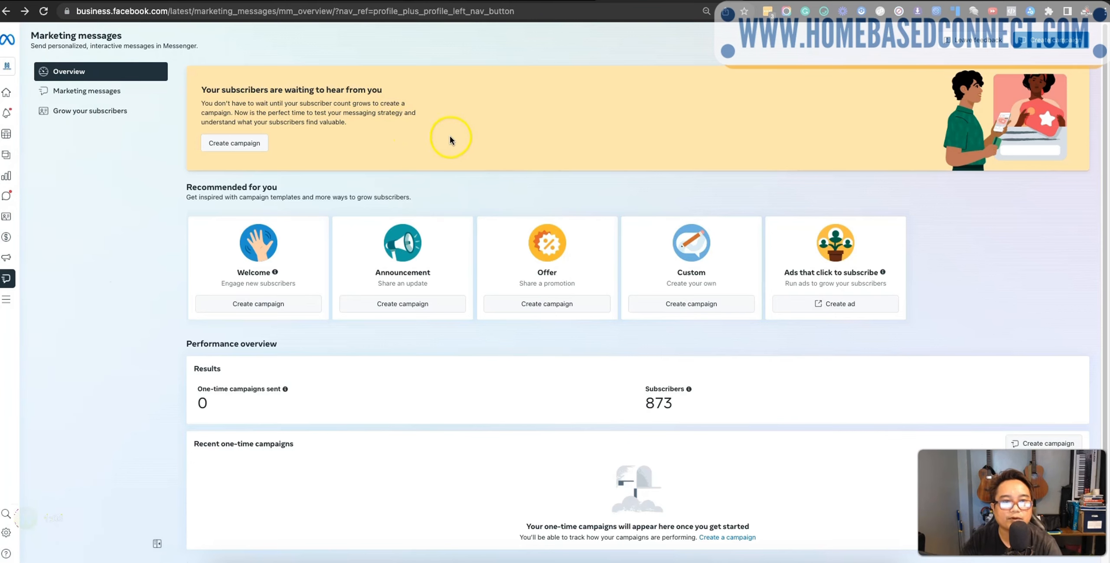
scroll(929, 302, down, 3)
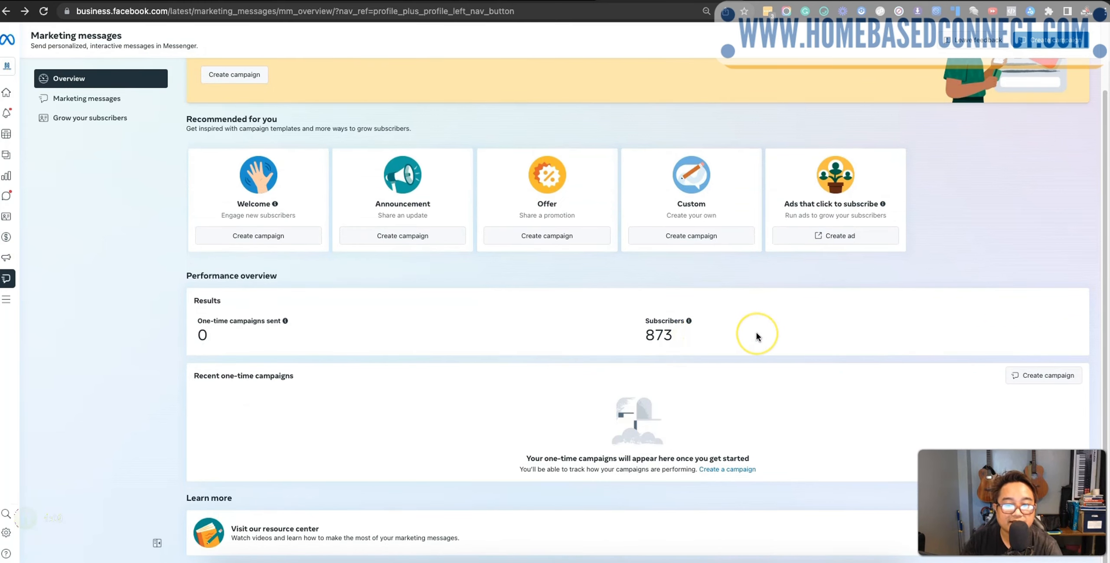
scroll(750, 330, up, 3)
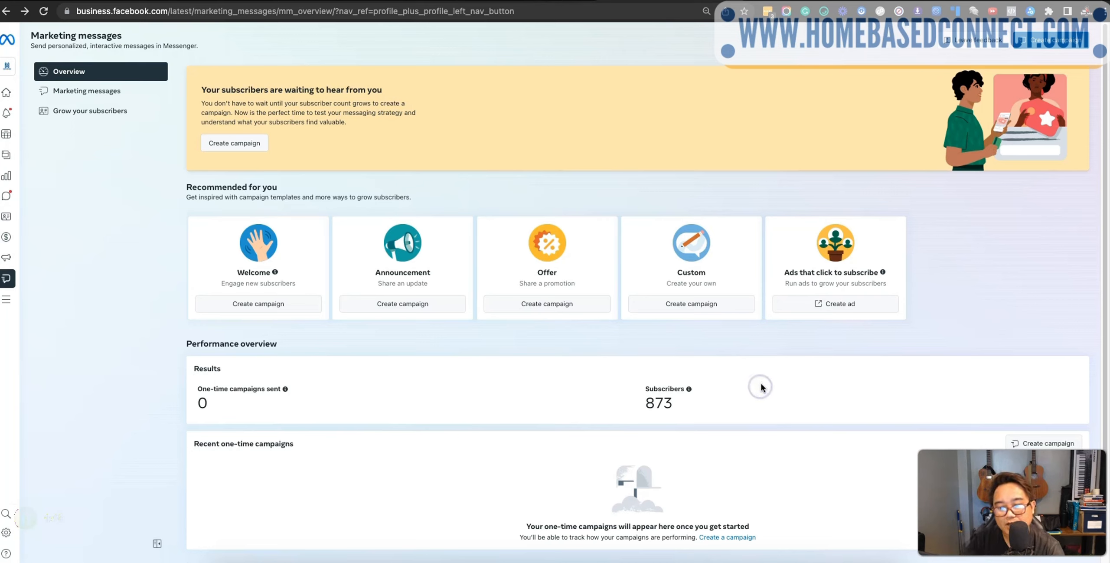
click(787, 385)
click(566, 1)
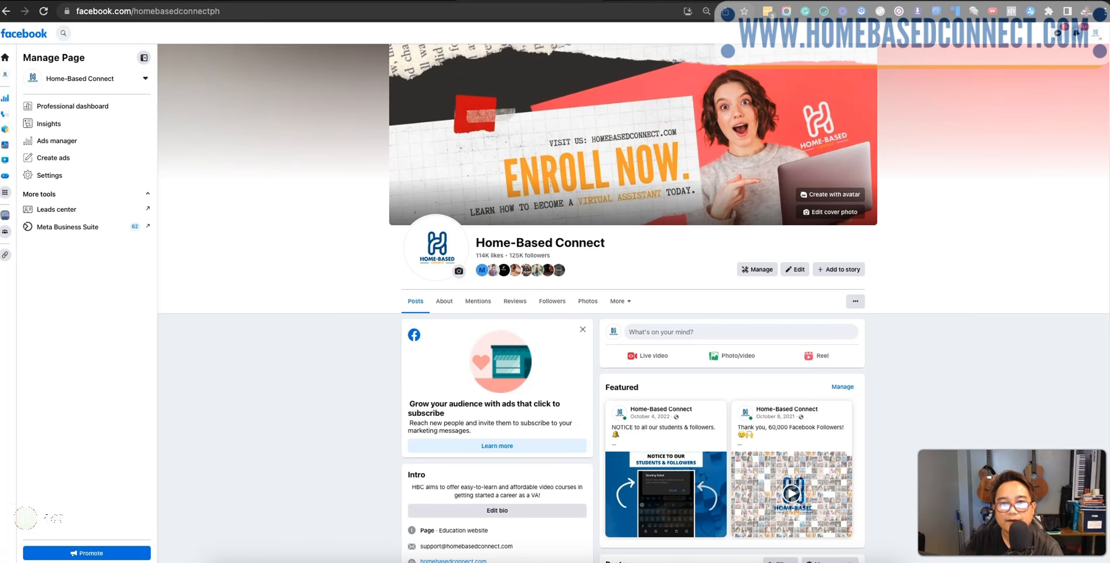
click(652, 1)
scroll(754, 354, down, 2)
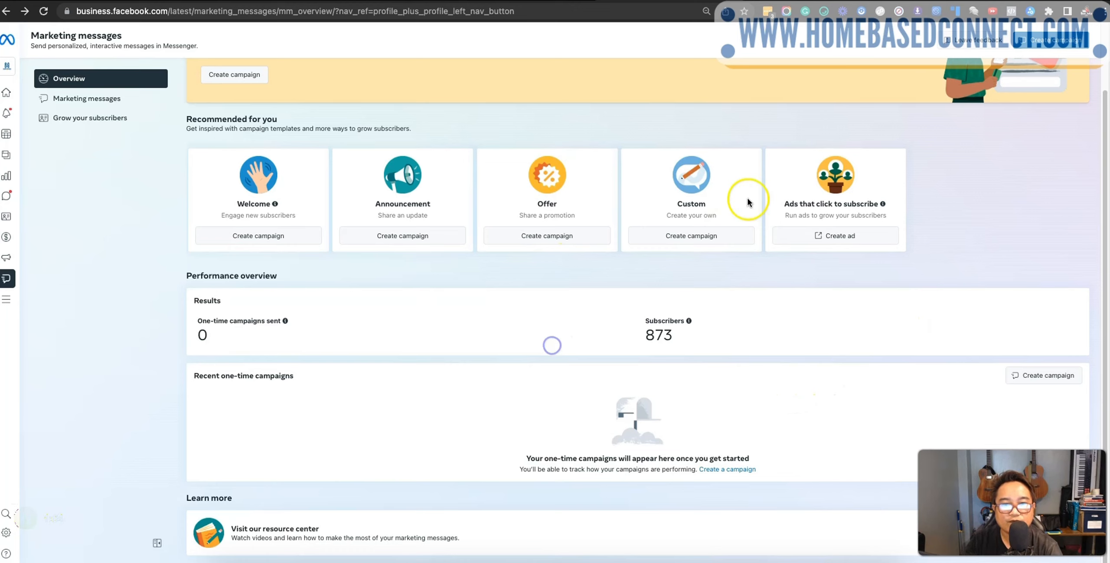
Open homebasedconnect.com in a new tab and go to its Courses collection.
key(super+t)
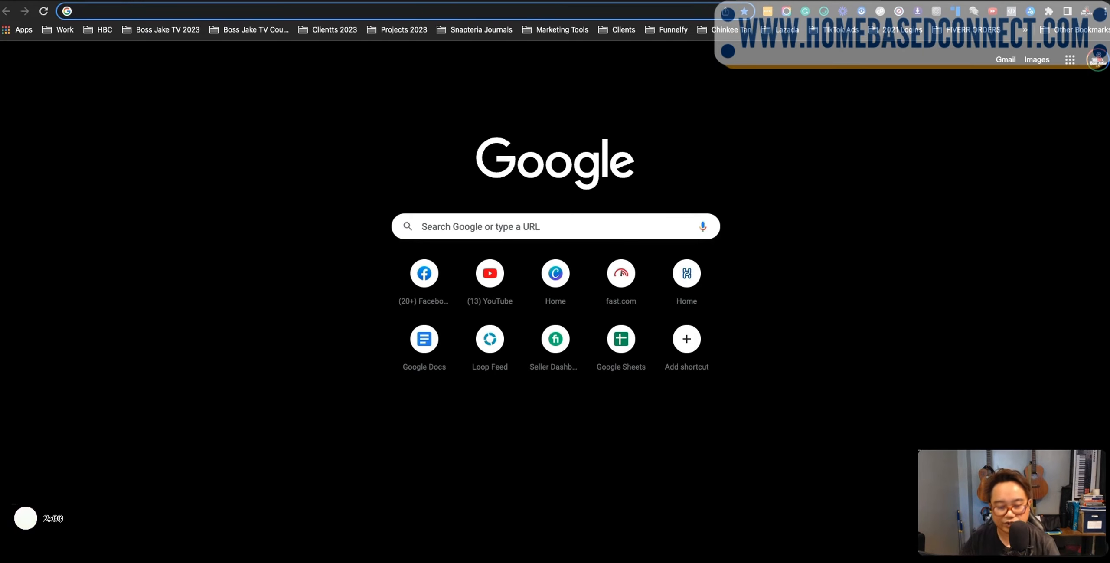
text(homebas)
key(Return)
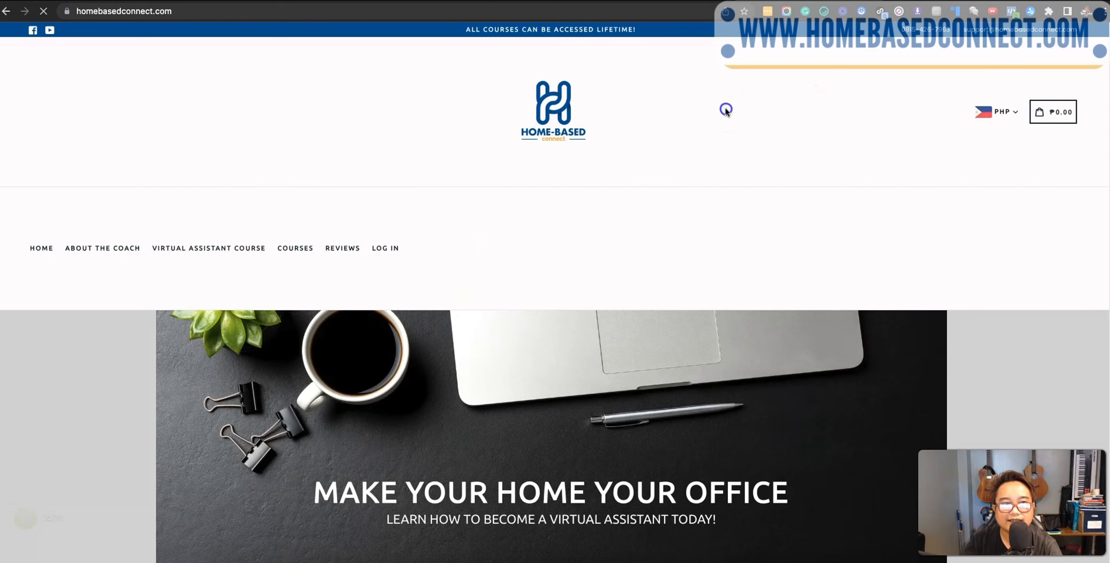
click(235, 248)
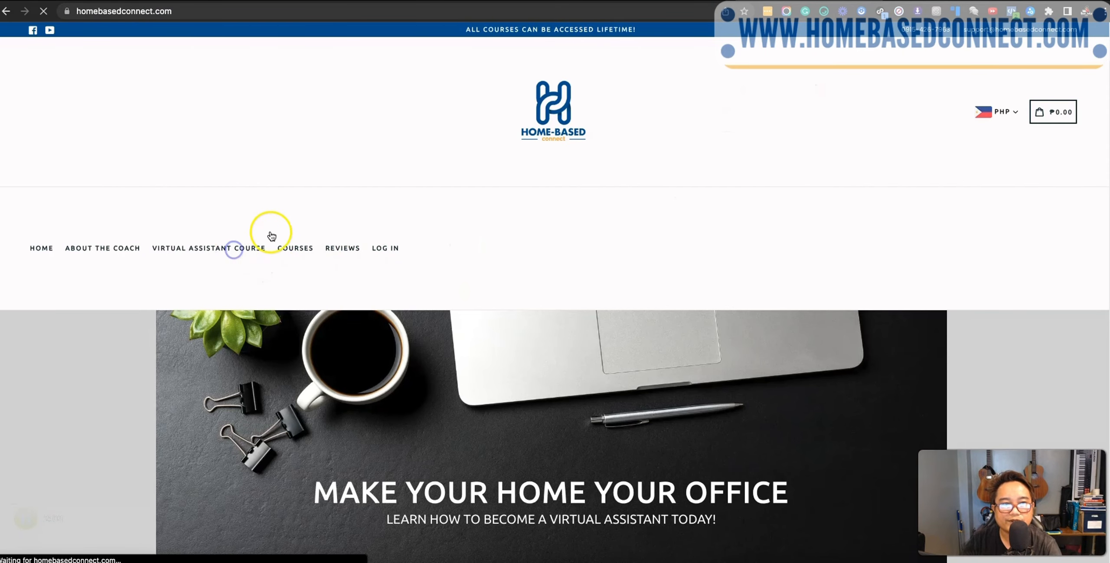
click(296, 248)
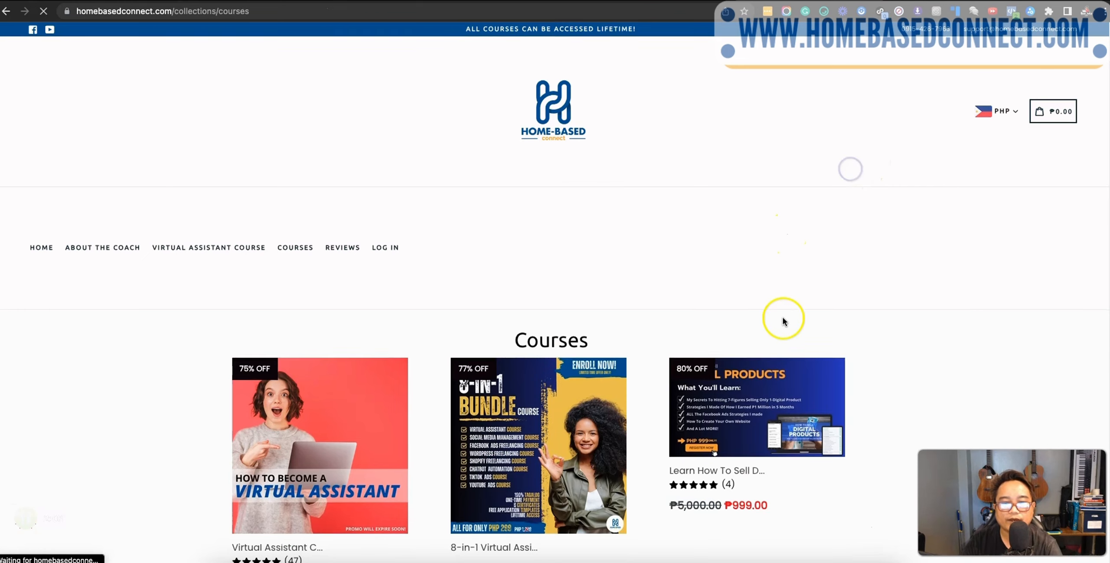
Open the Get It Done With Chat GPT course from the collection and review its product page.
scroll(783, 317, down, 10)
click(332, 343)
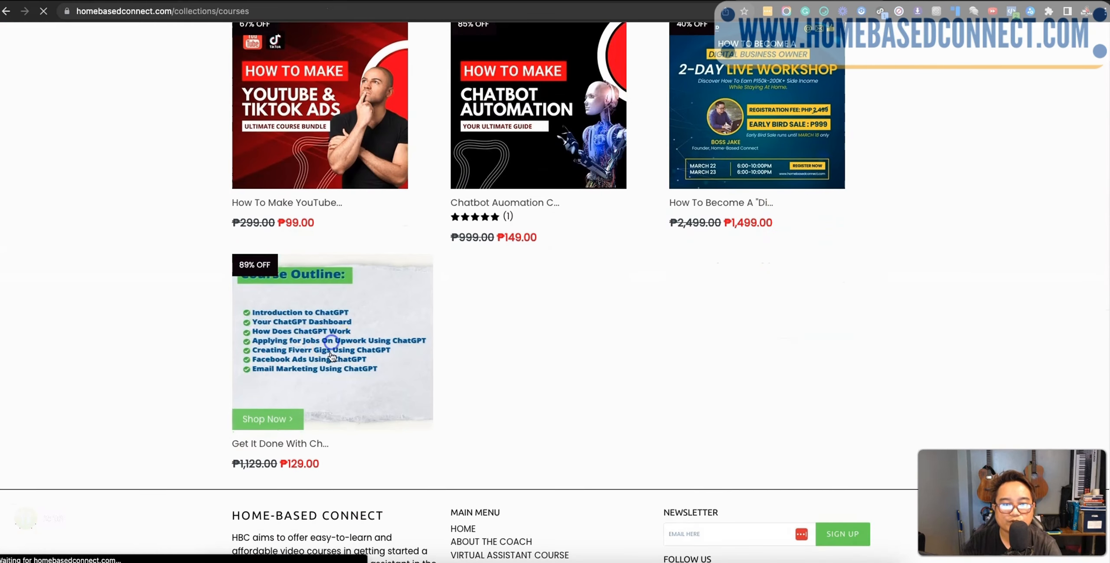
scroll(787, 280, down, 3)
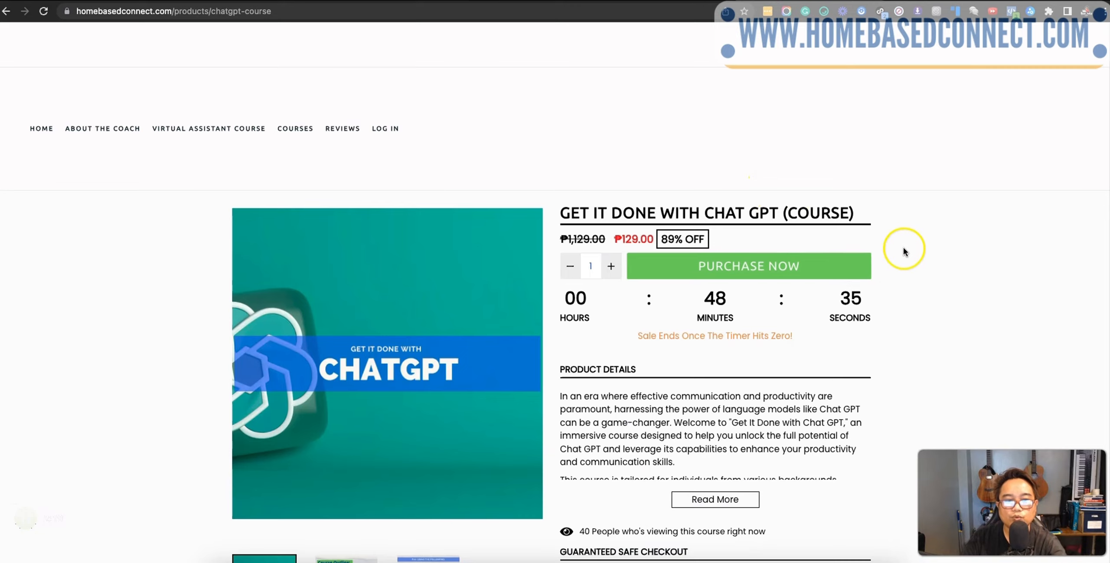
scroll(905, 248, down, 7)
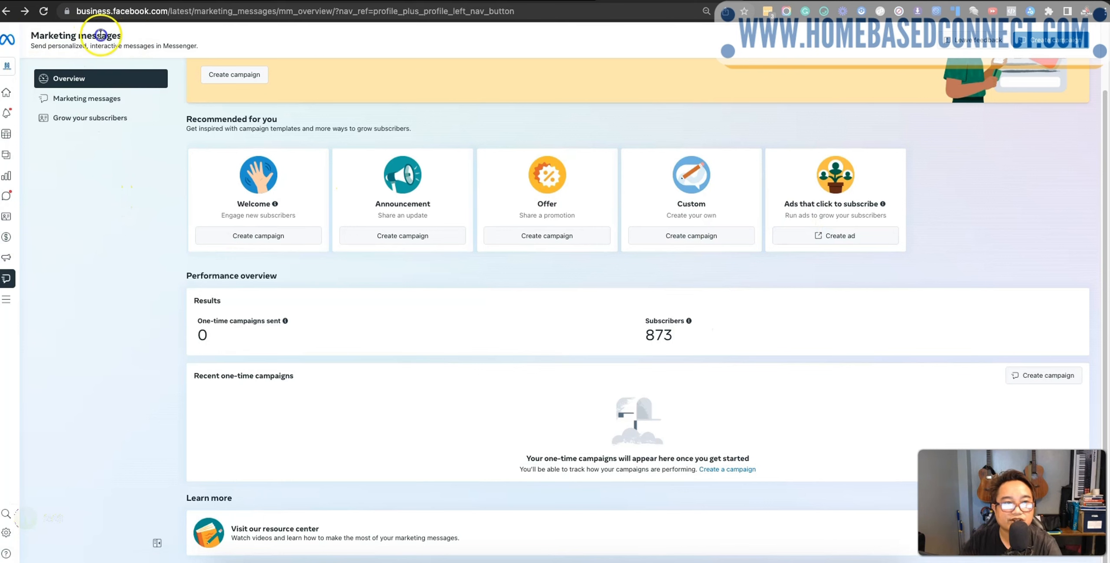
Return to the Meta Business Suite Marketing messages page and view the list of one-time campaigns.
drag(101, 35, 37, 34)
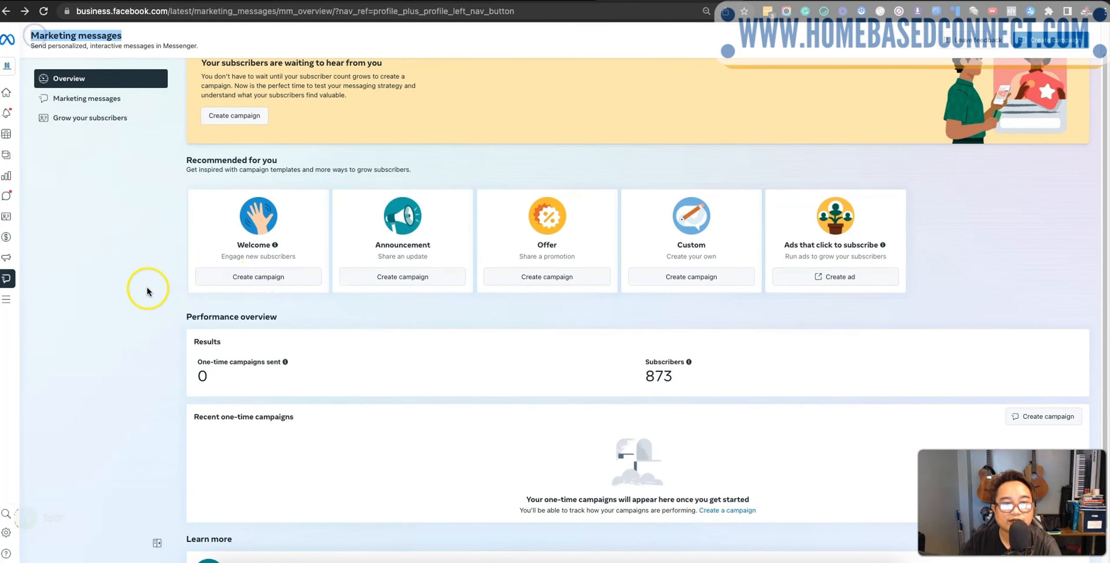
click(126, 289)
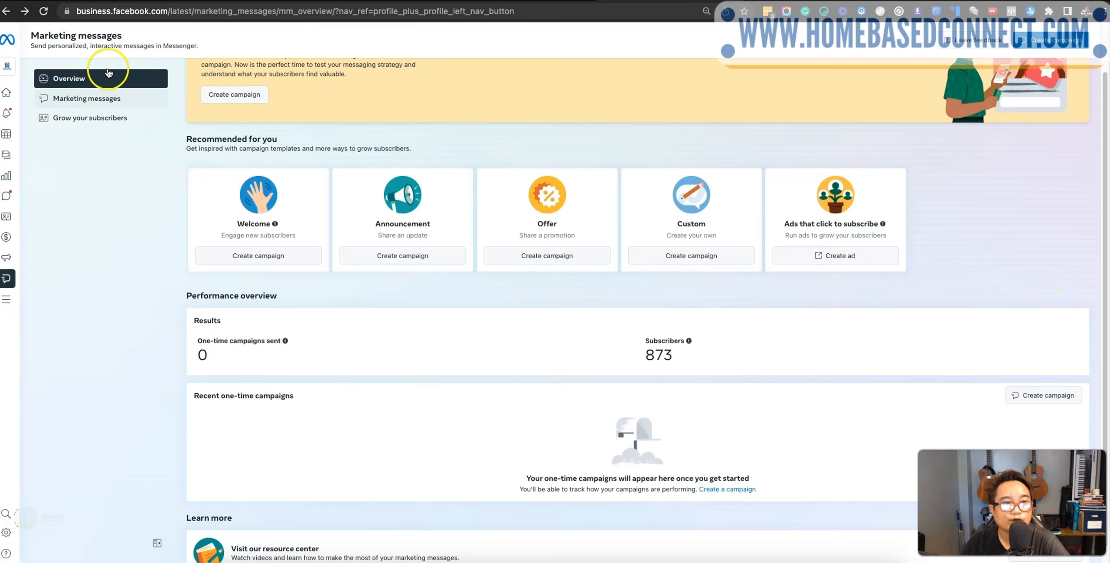
click(94, 105)
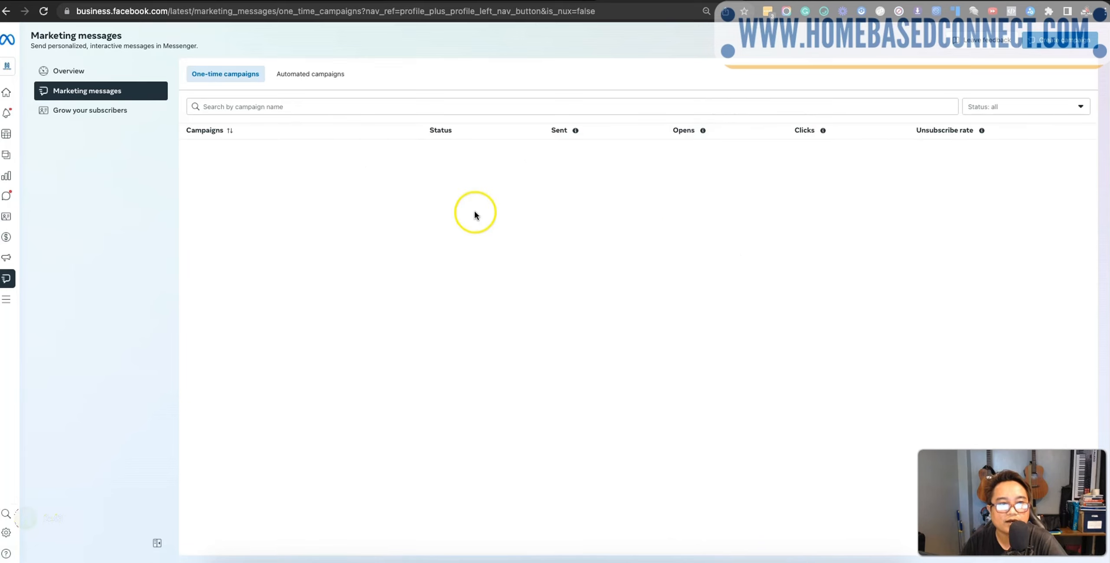
Open Grow your subscribers and examine the ad, invitation and automated invitation options for gaining subscribers.
click(118, 117)
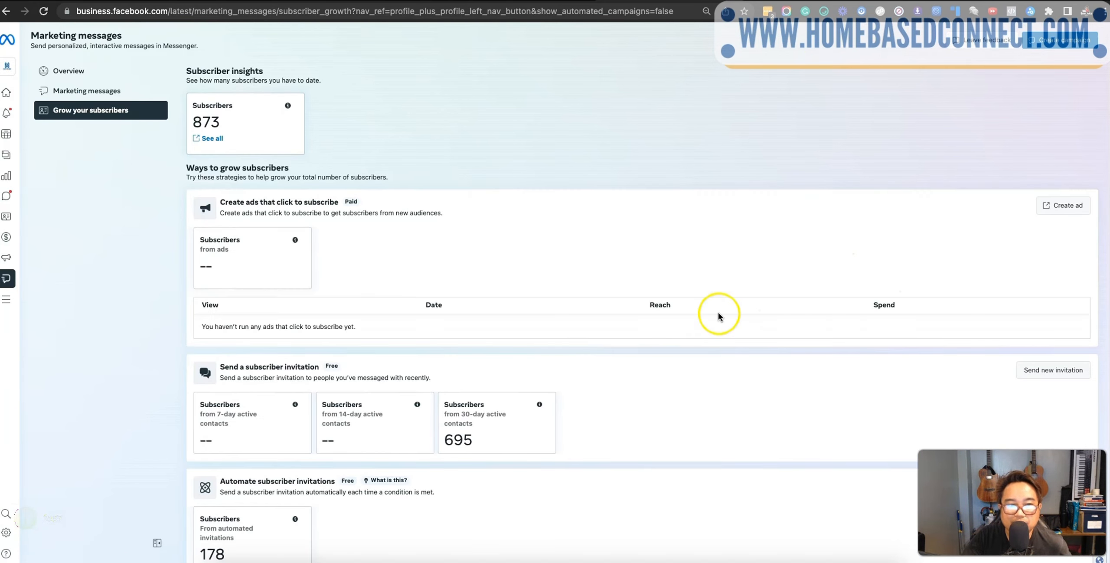
scroll(733, 317, down, 4)
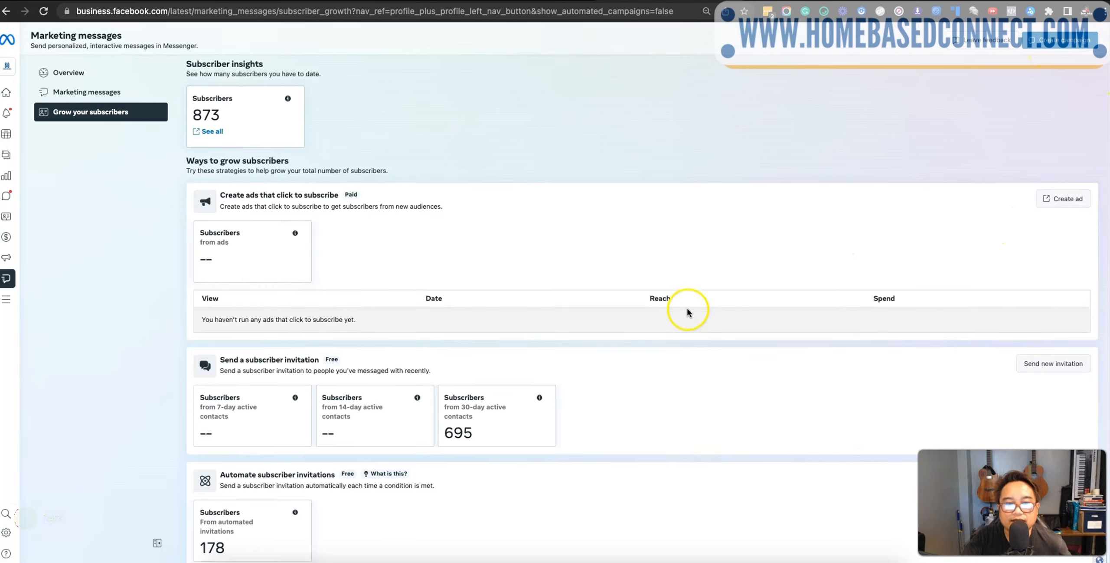
scroll(723, 333, down, 4)
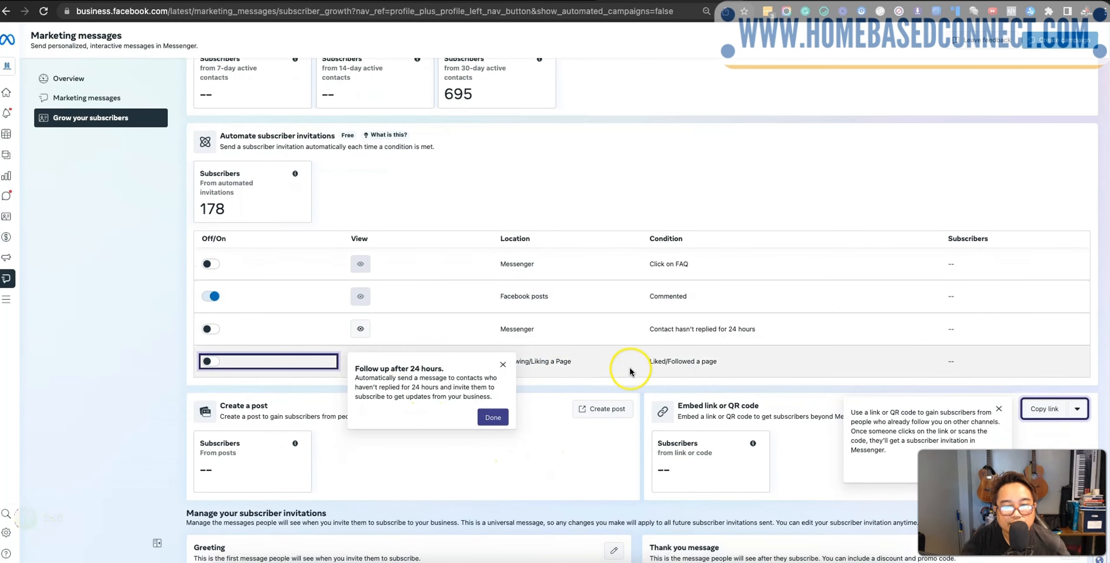
scroll(453, 362, up, 1)
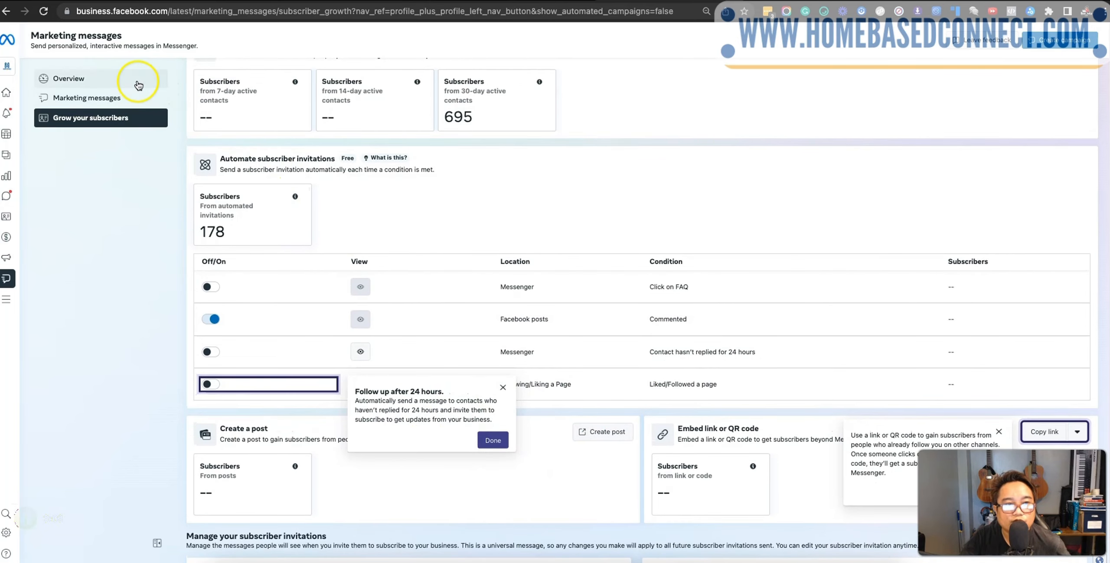
Start a new campaign from the Offer template in the overview and name it "ChatGPT Course Campaign".
click(137, 79)
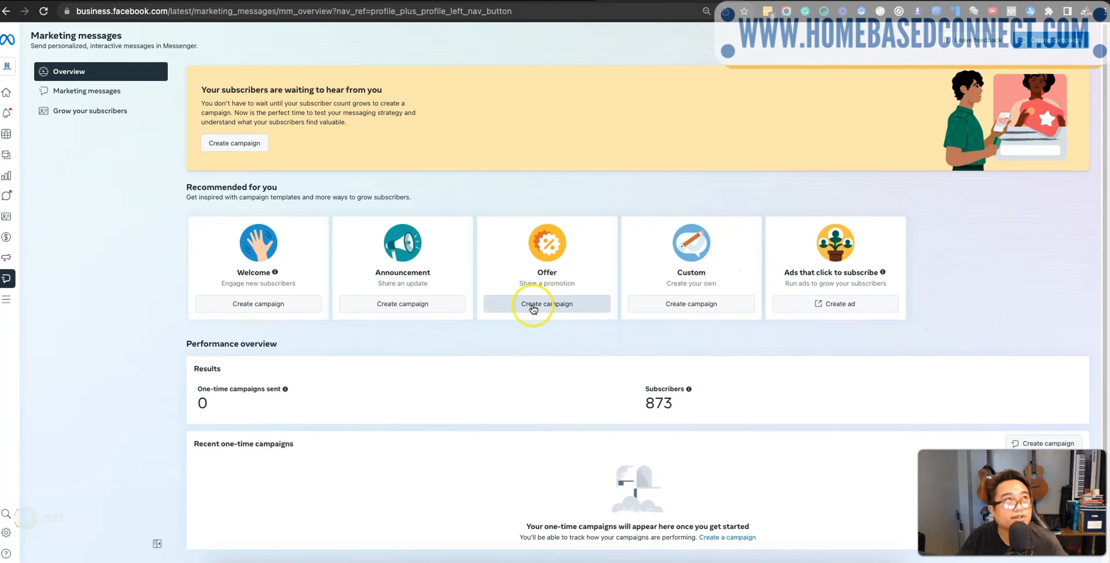
click(537, 311)
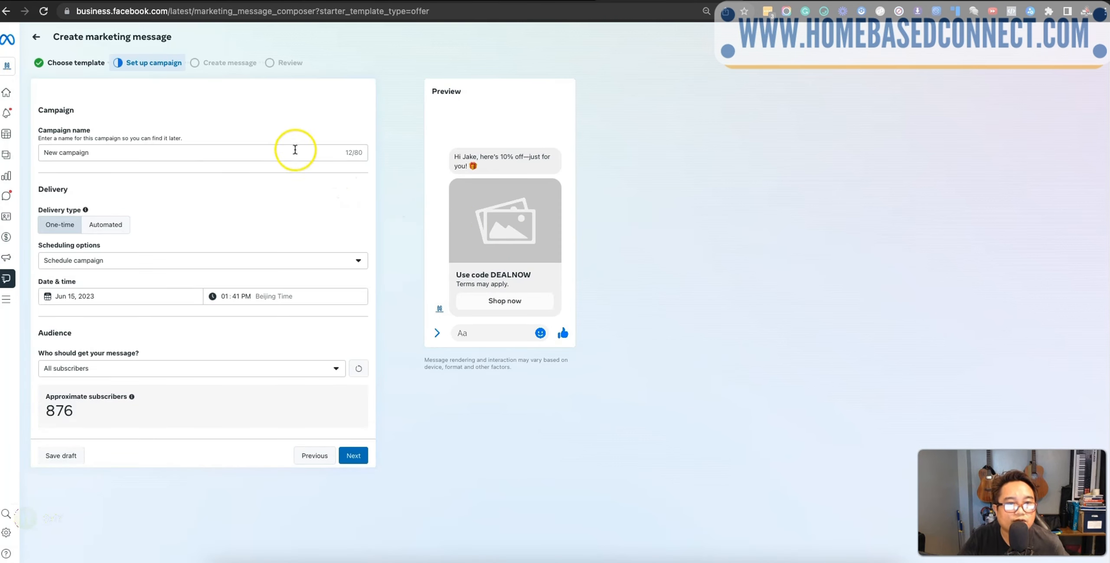
double_click(292, 152)
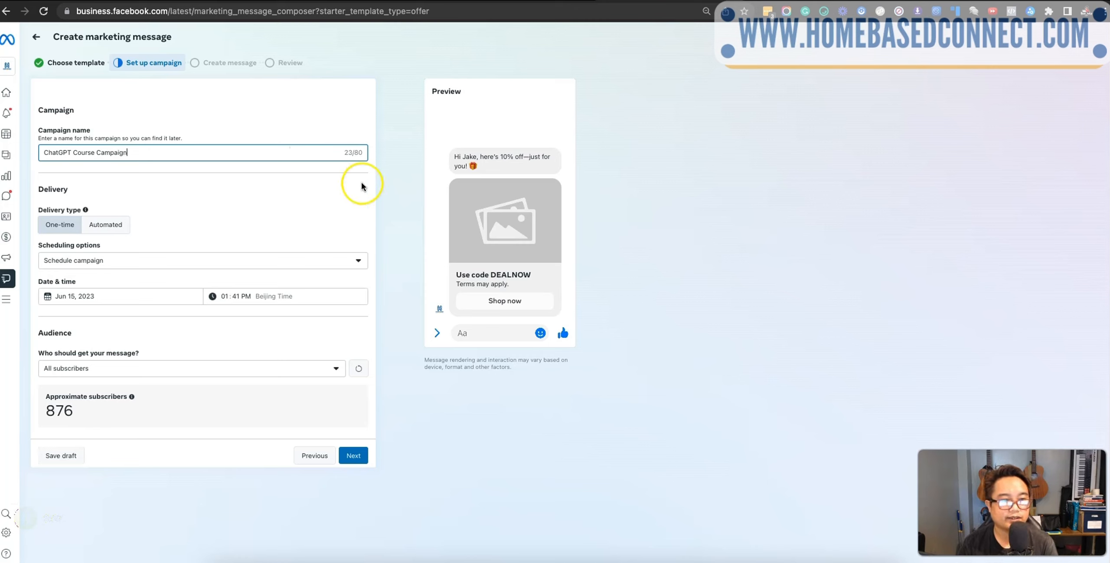
click(326, 196)
Set the campaign's scheduling to Send now, keep All subscribers as the audience, and continue to message creation.
click(340, 260)
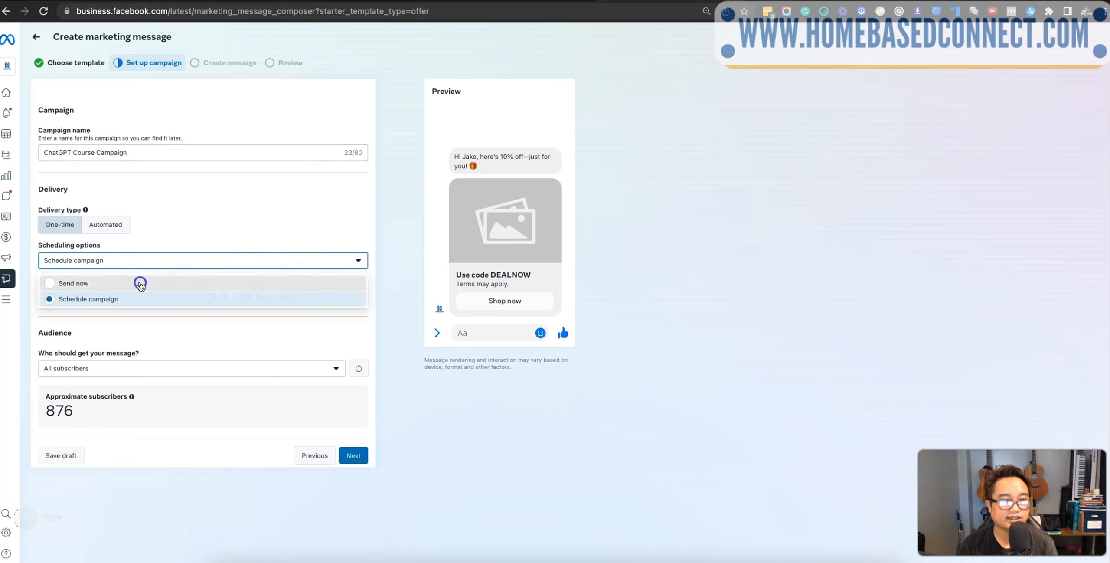
click(140, 284)
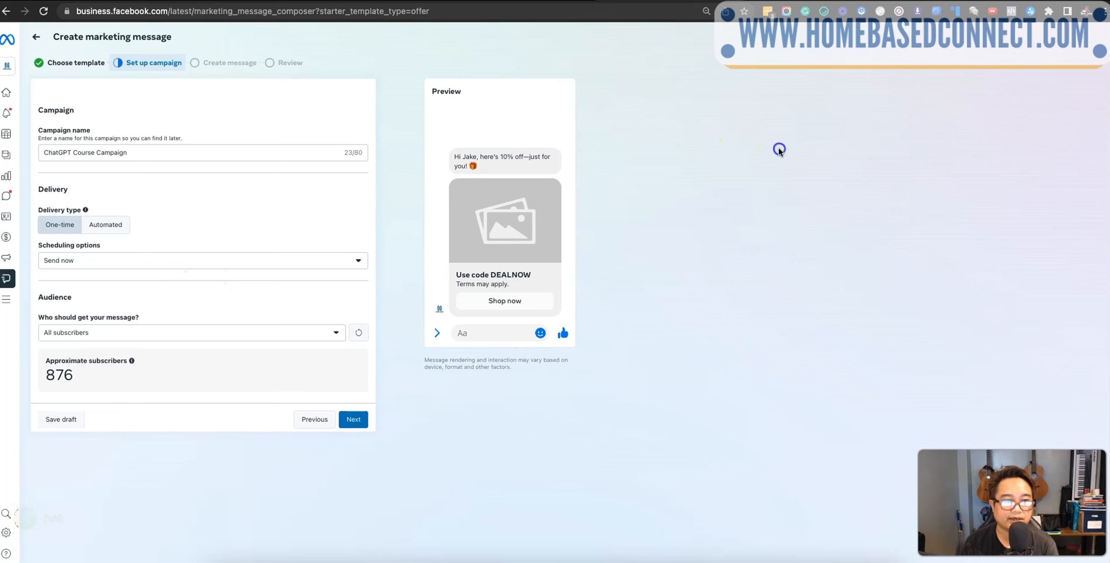
click(326, 333)
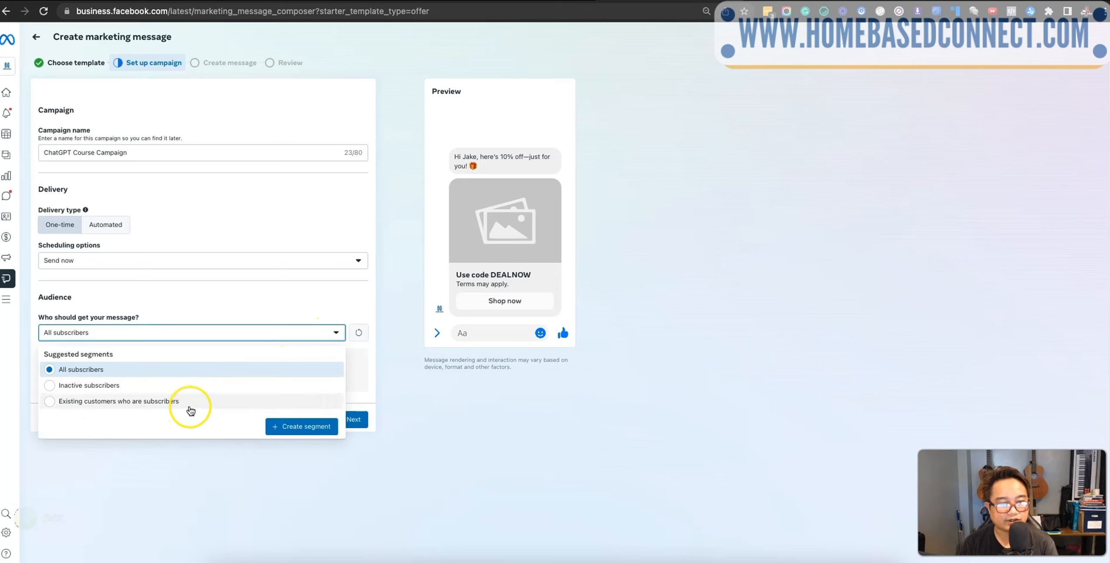
click(496, 465)
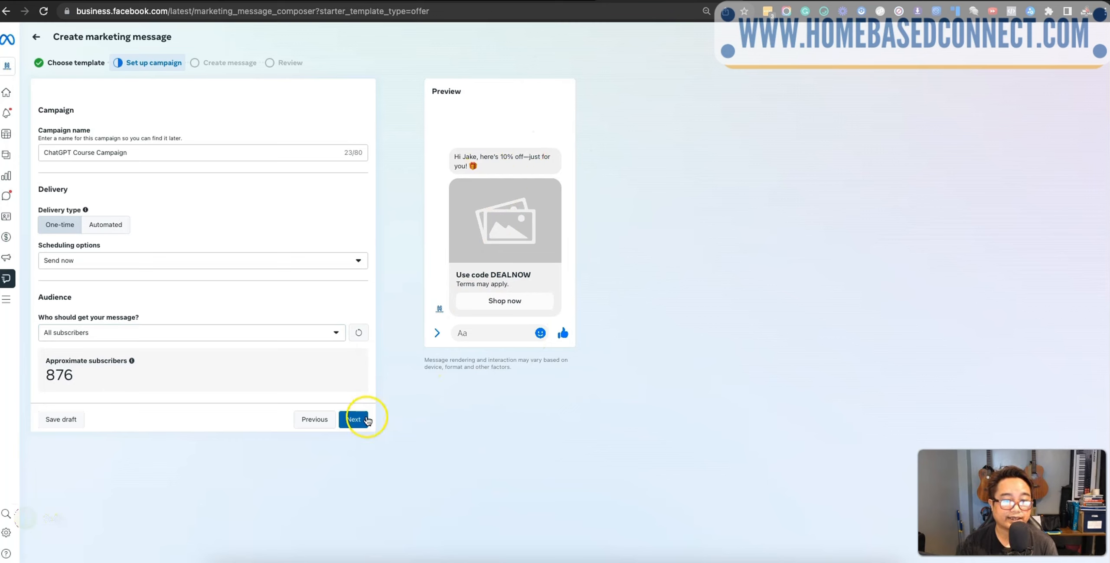
click(353, 419)
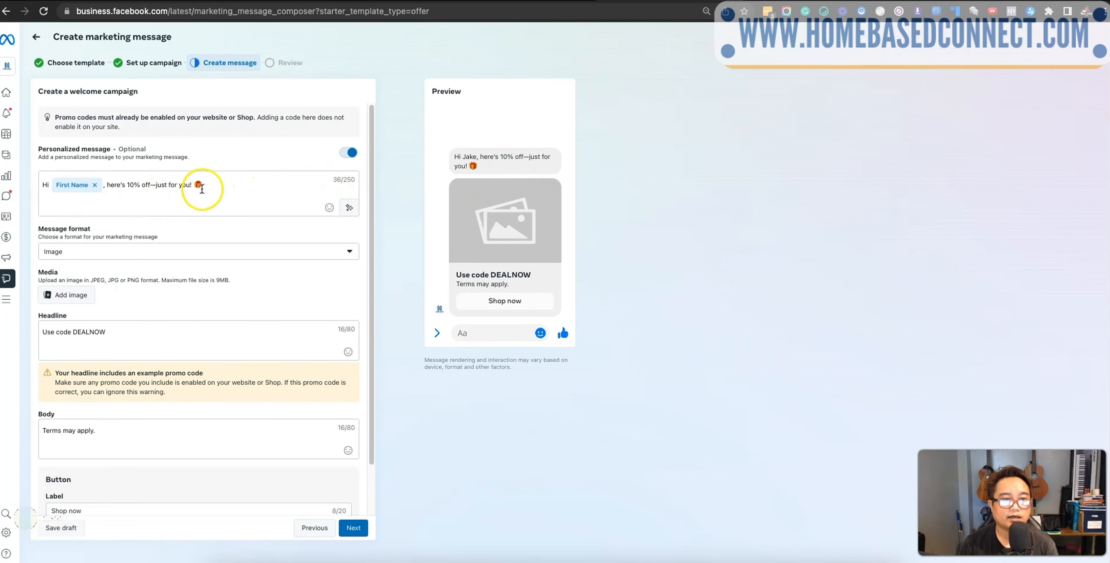
Replace the 10% off wording in the personalized message with "We have a new course about ChatGPT for Only Php 129".
drag(183, 185, 122, 182)
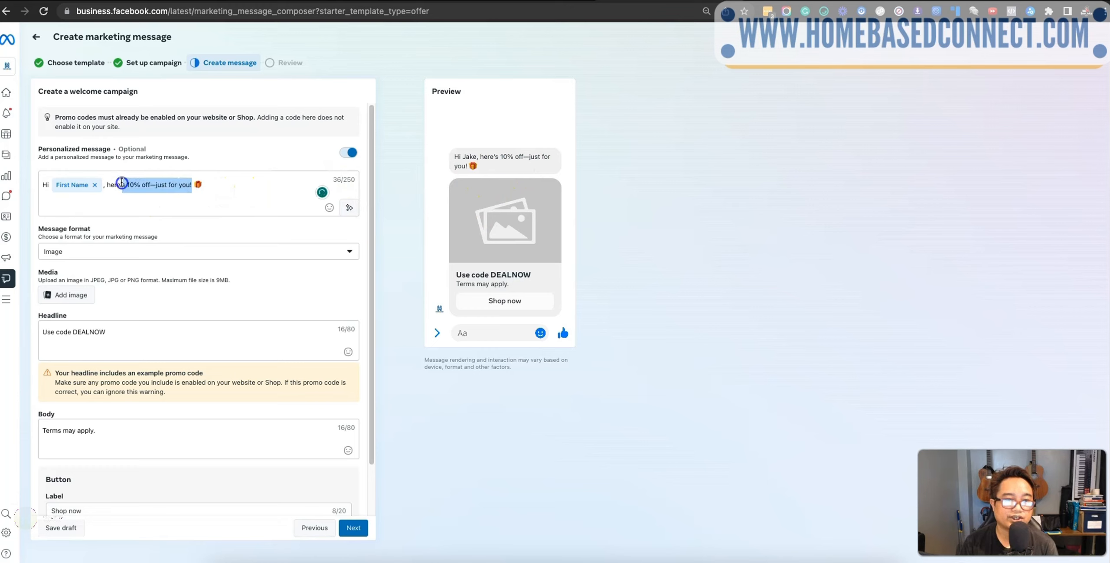
text(We have a new)
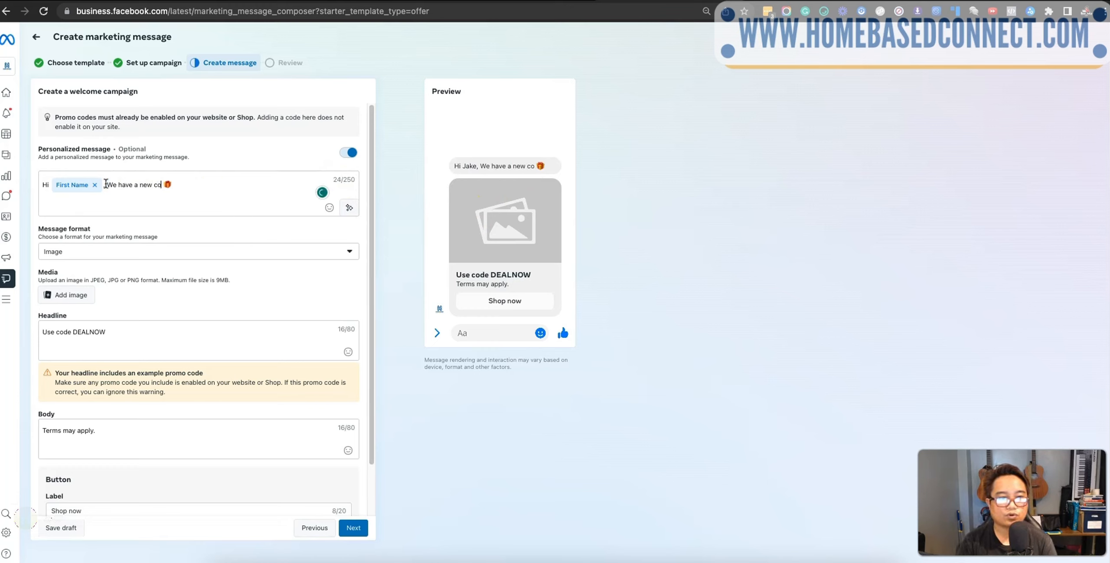
text( course about Cha)
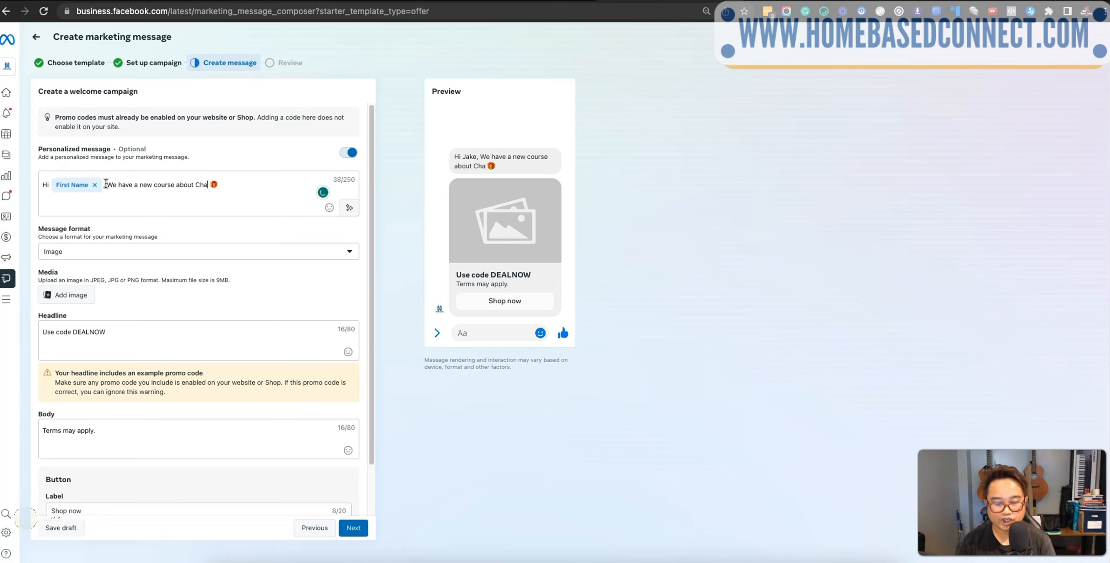
text(Php 129)
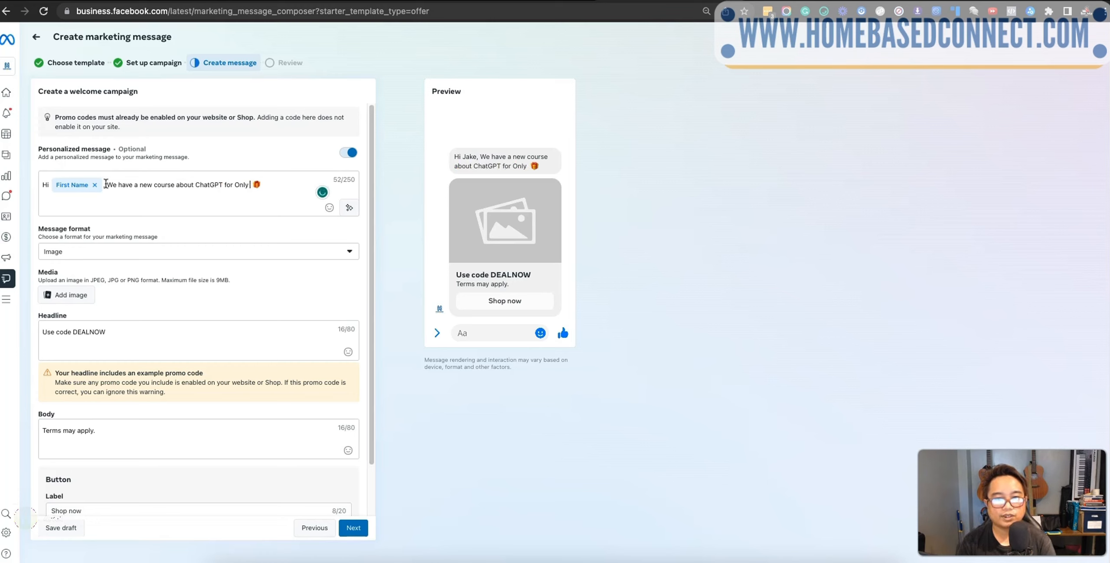
click(128, 169)
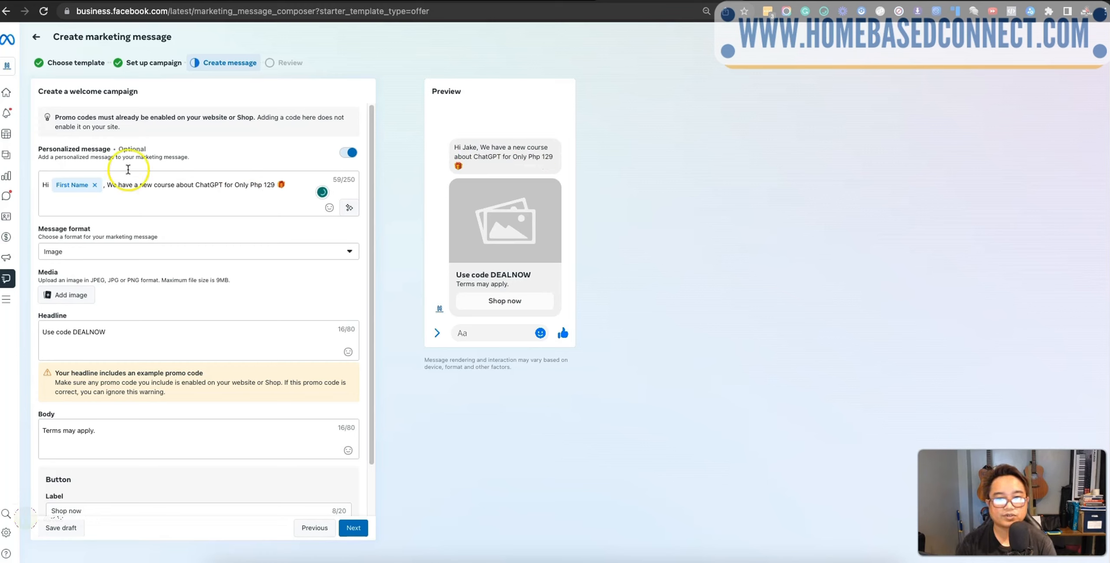
Below the greeting, add the lines "Php 1,000 OFF Today! Pay Only P129!" and "Click Shop Now below to Enroll" to the personalized message.
click(299, 186)
key(Return)
key(Return)
text(Get it now)
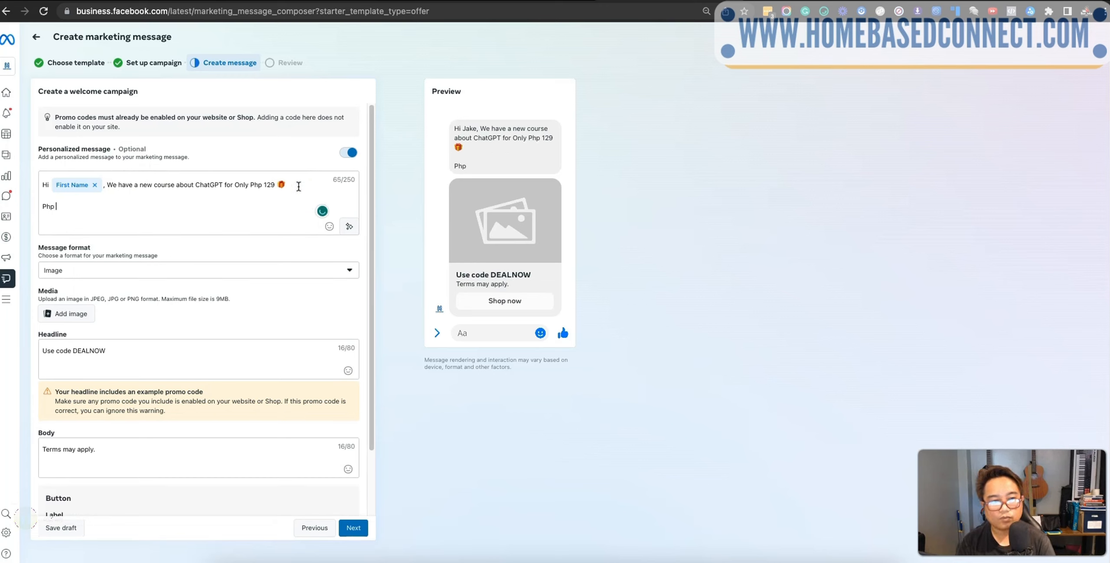
text(1,000 OFF Today! Pay On)
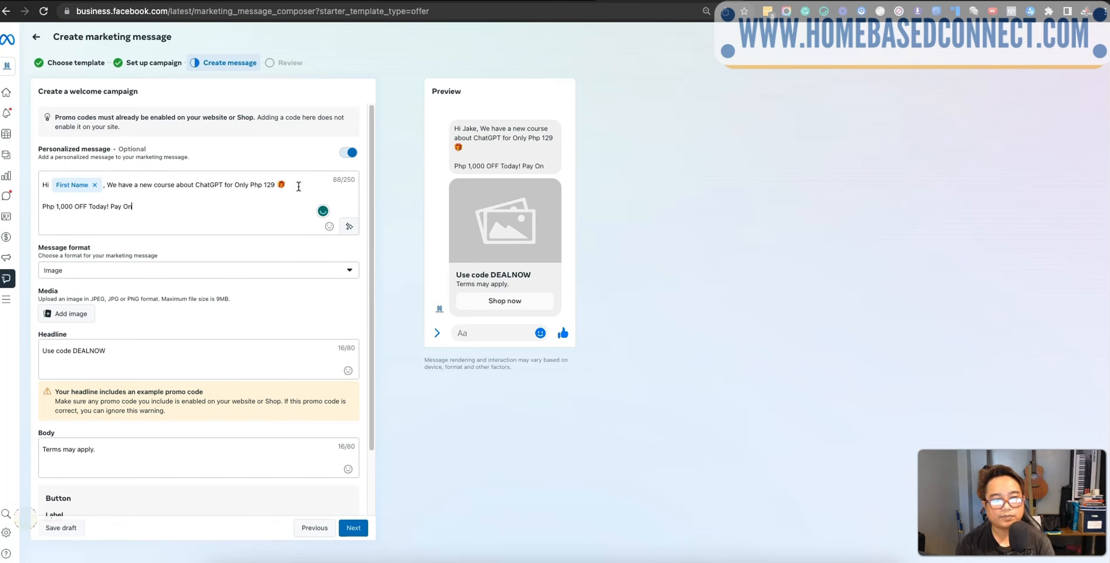
text(ly P129)
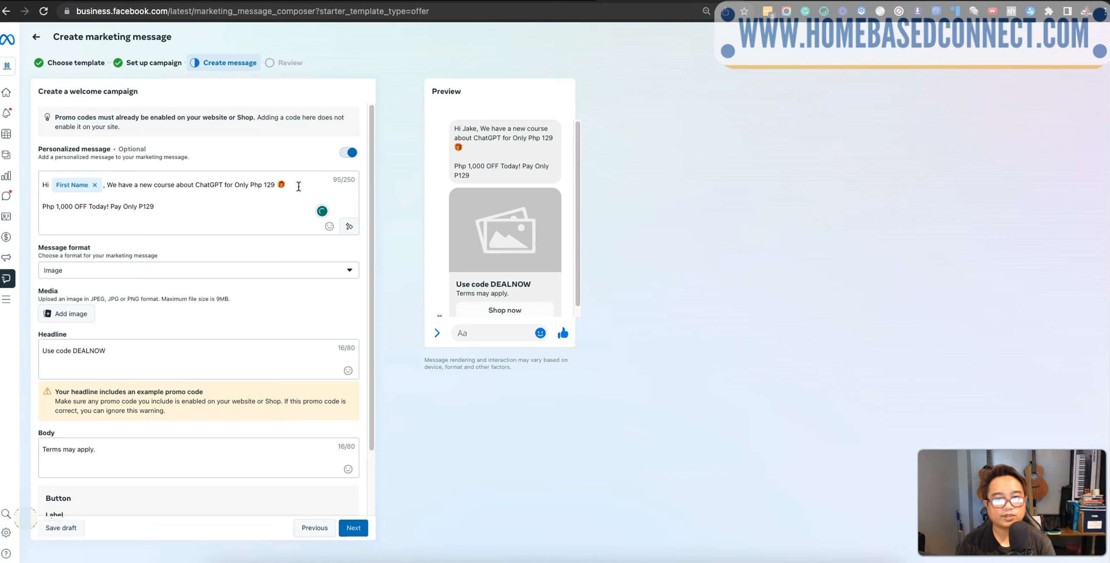
text(!)
key(Return)
text(Click Shop)
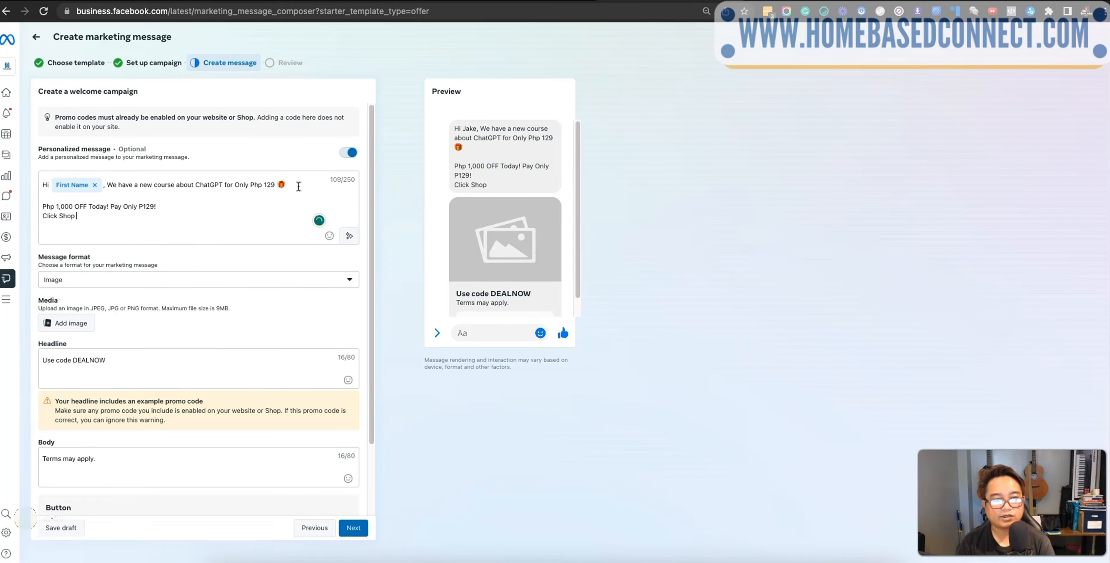
text( now below to Enroll)
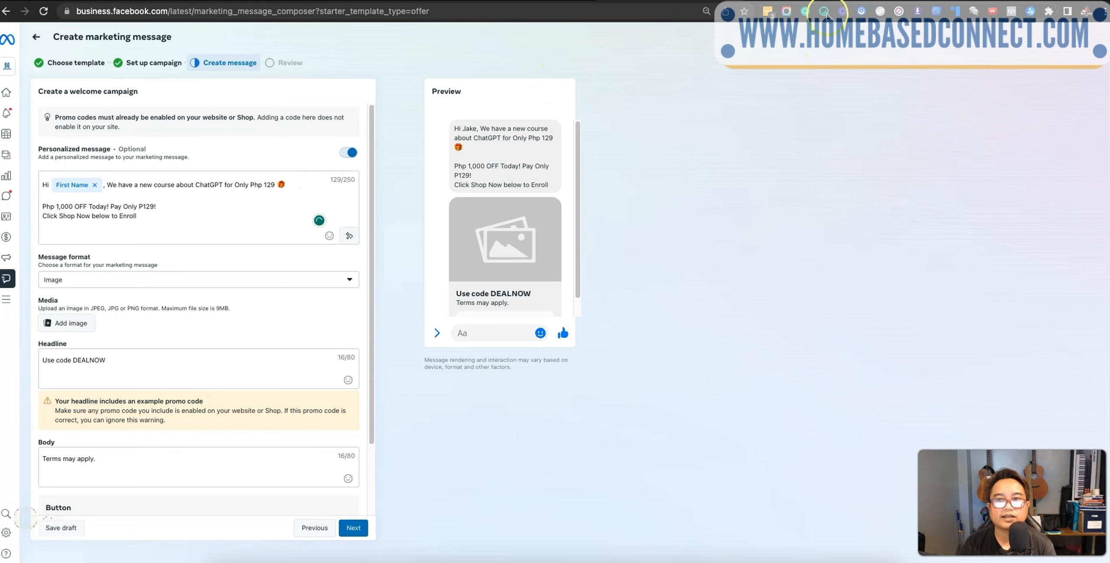
Find the green check mark emoji in JoyPixels and add it after "Click Shop Now below to Enroll".
click(808, 14)
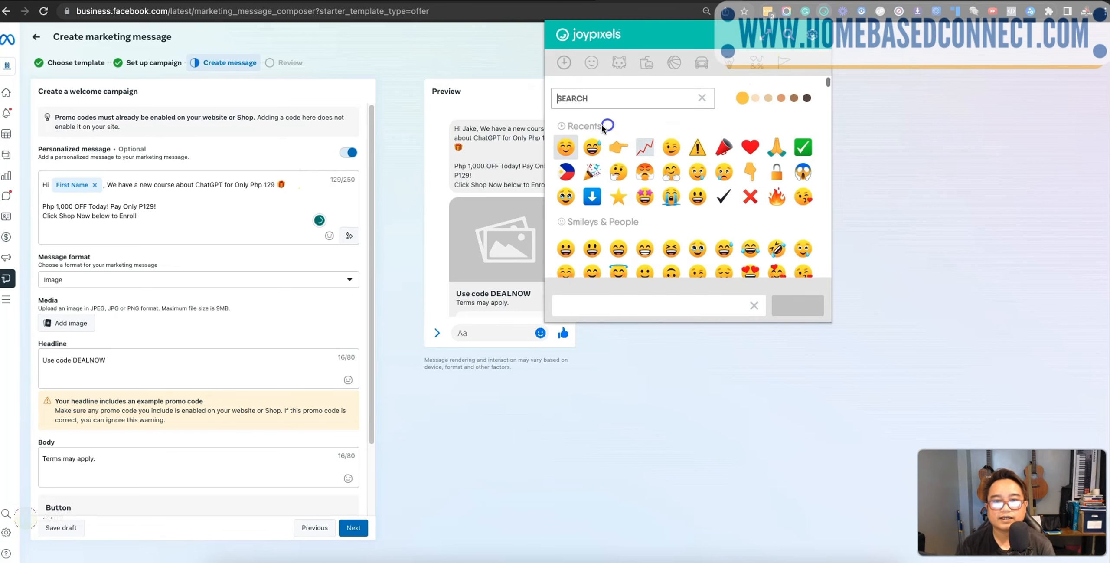
text(chec)
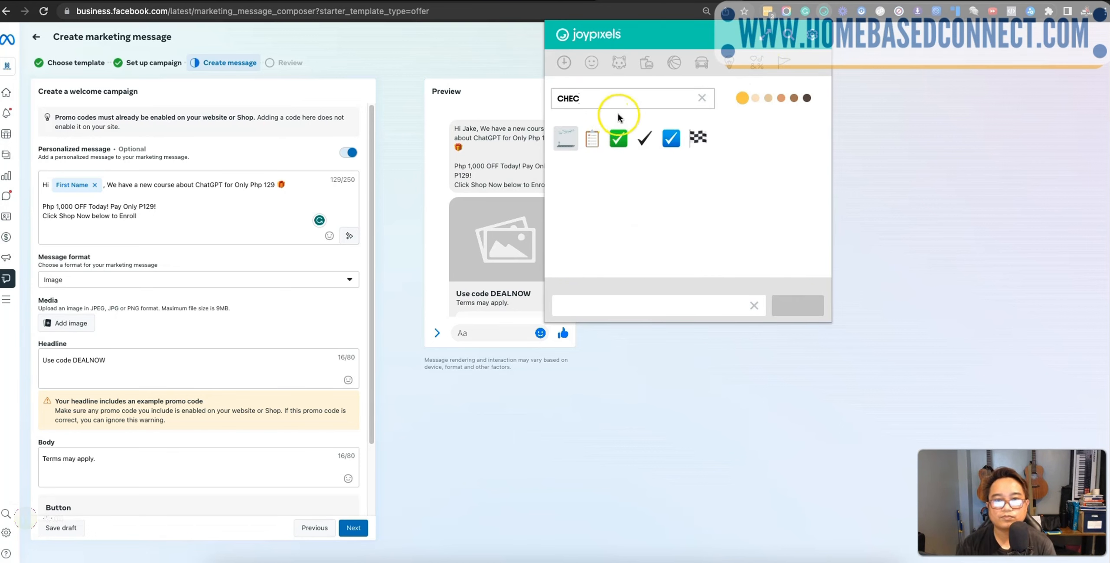
click(618, 138)
click(166, 206)
text(✅)
Add a party popper emoji from JoyPixels after "Pay Only P129!" in the personalized message.
click(166, 206)
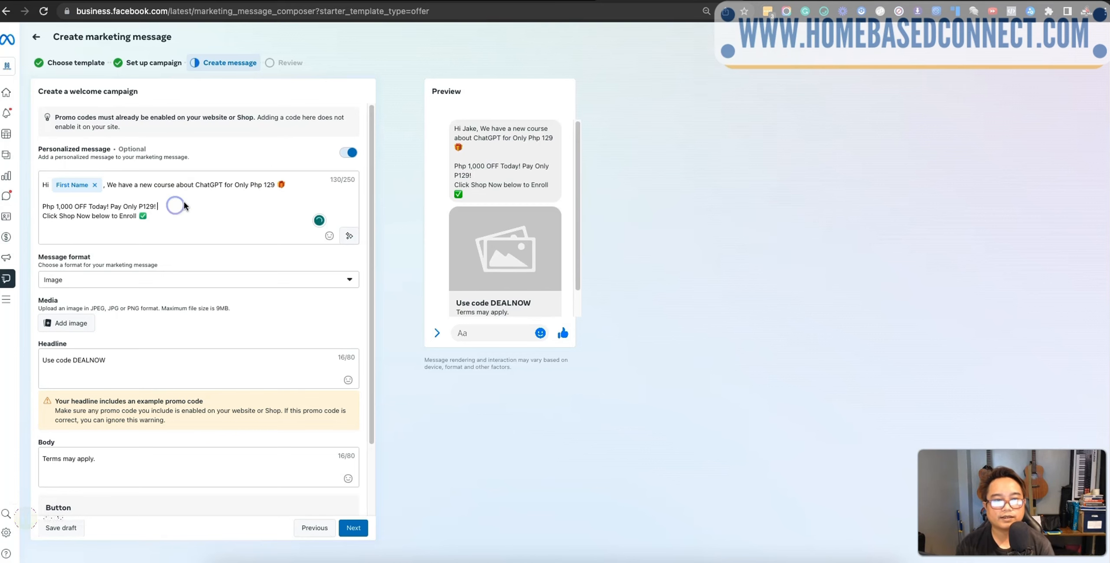
click(823, 12)
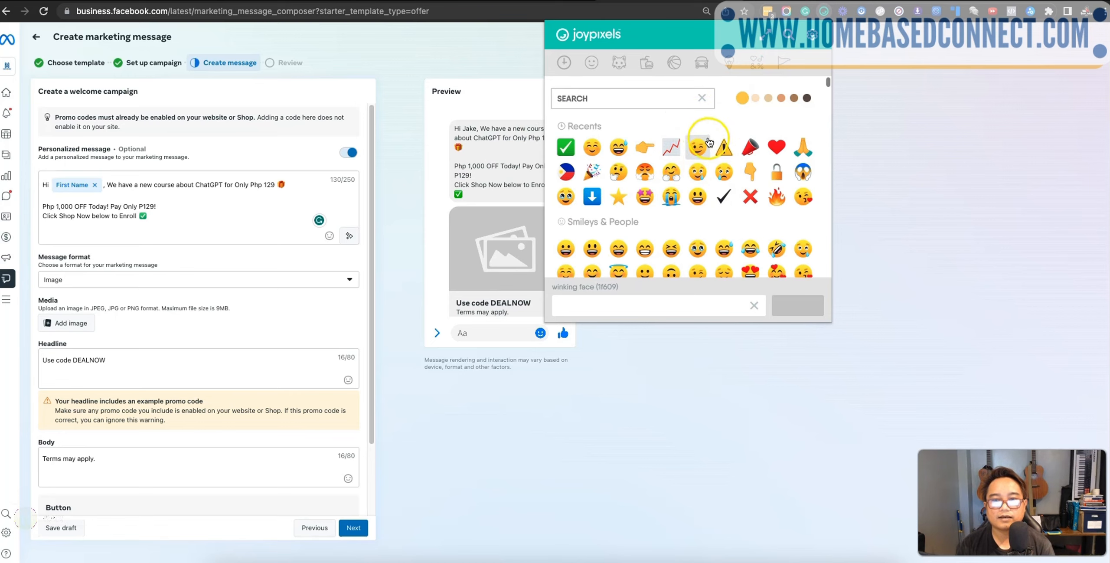
click(592, 169)
click(245, 206)
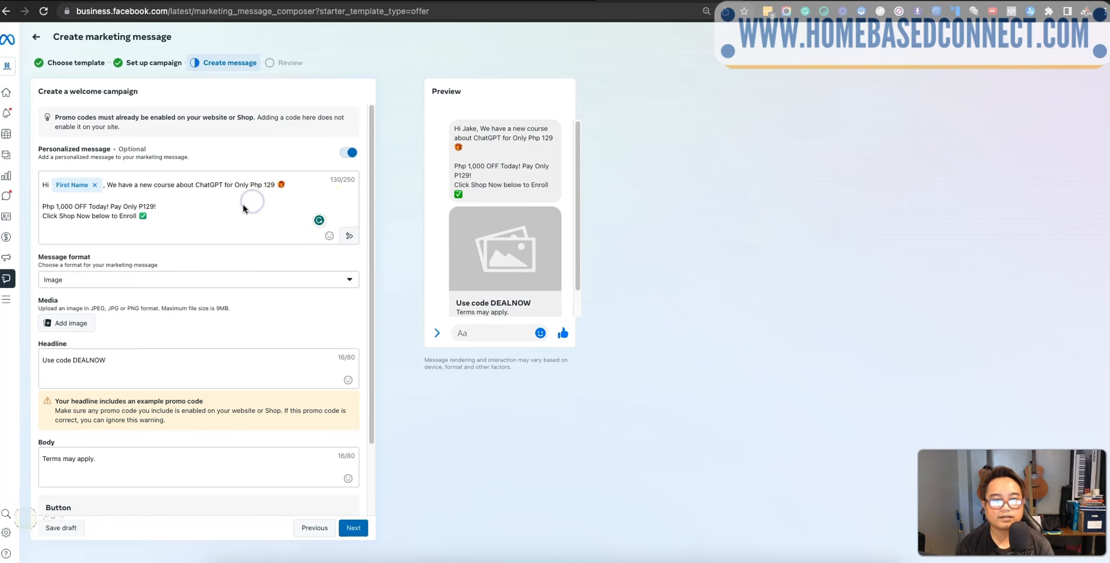
text(🎉)
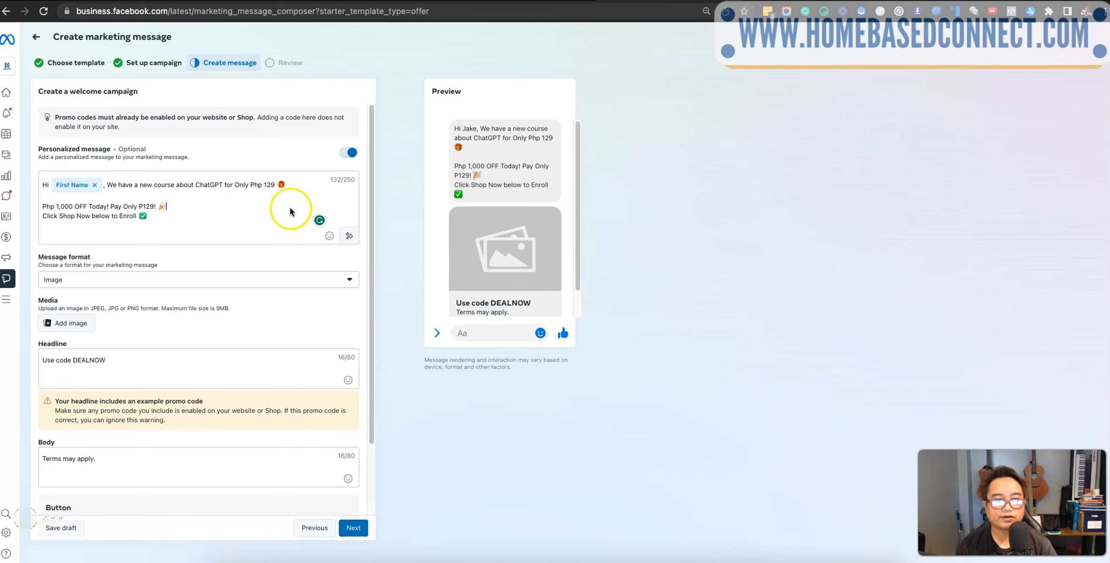
Try the 760 x 420 course outline banner (5) from Downloads as the message image, check the preview and remove it.
click(72, 323)
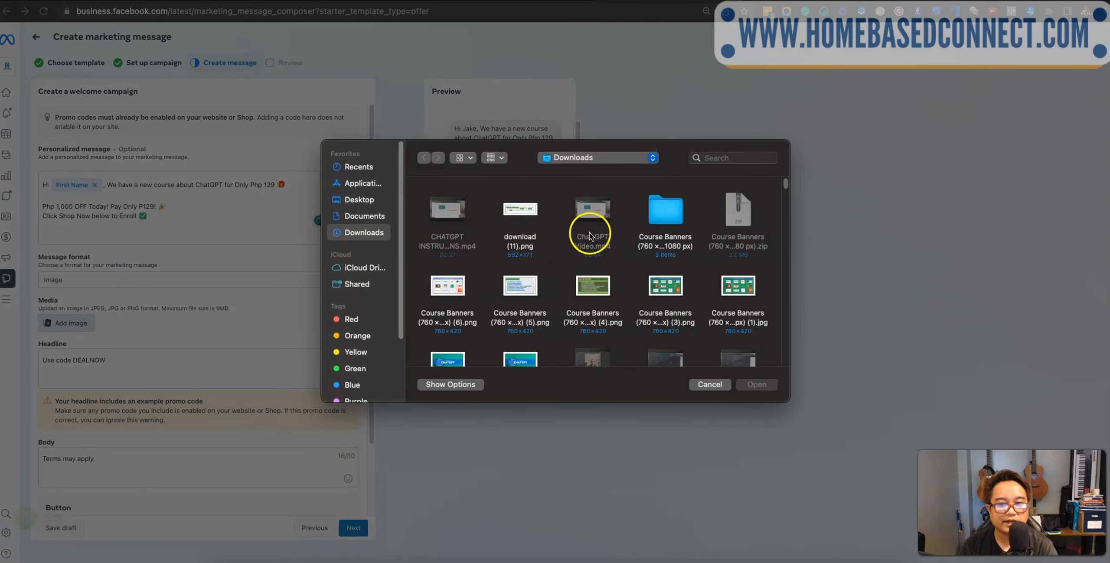
double_click(521, 295)
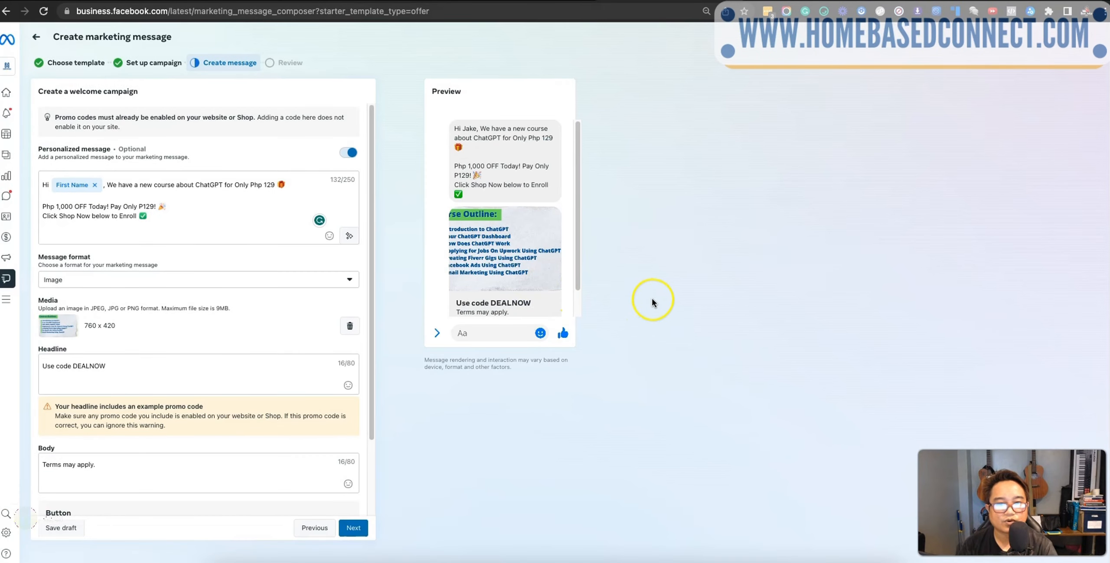
scroll(536, 241, down, 2)
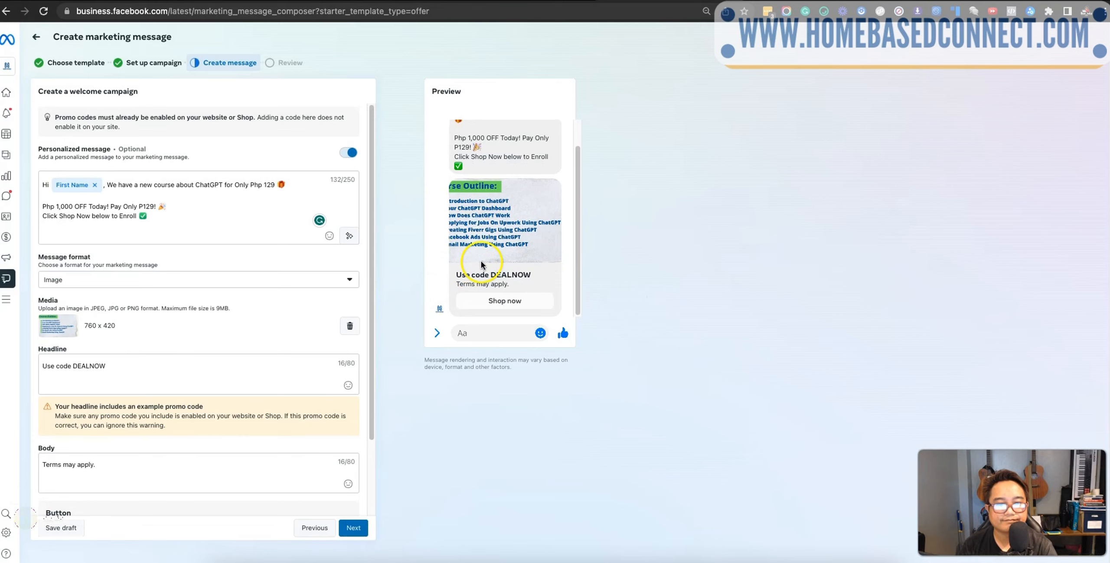
scroll(519, 207, up, 2)
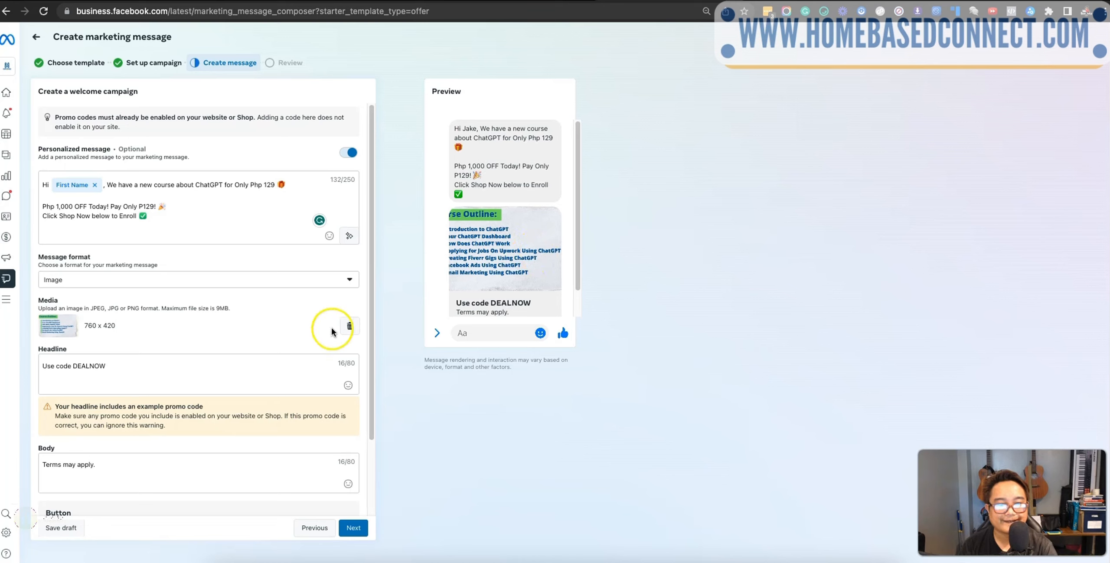
click(353, 329)
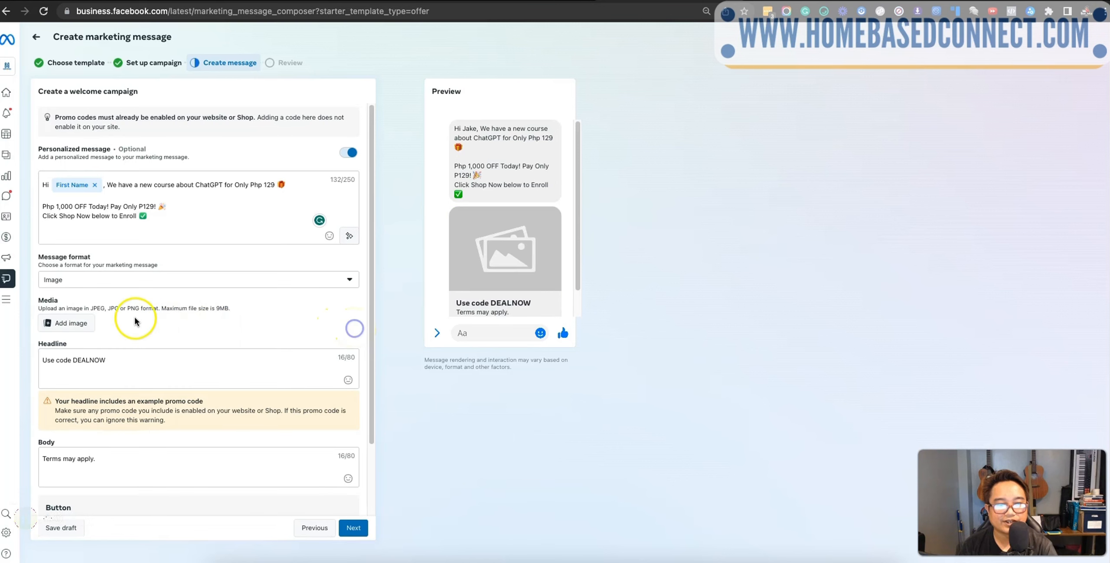
Try 9.png from the Course Banners folder as the message image and remove it.
click(87, 323)
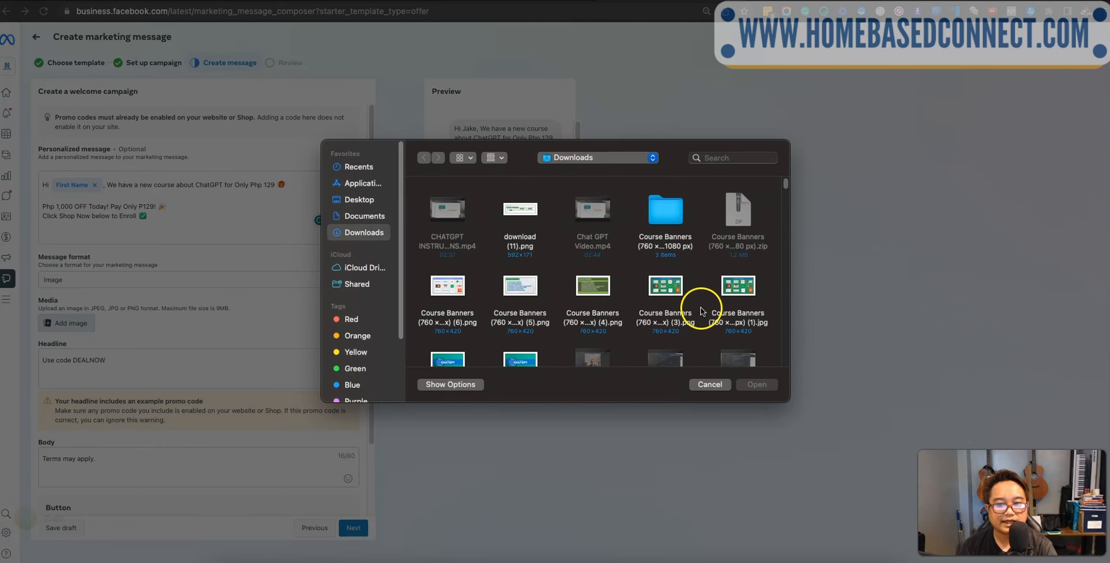
scroll(701, 309, down, 1)
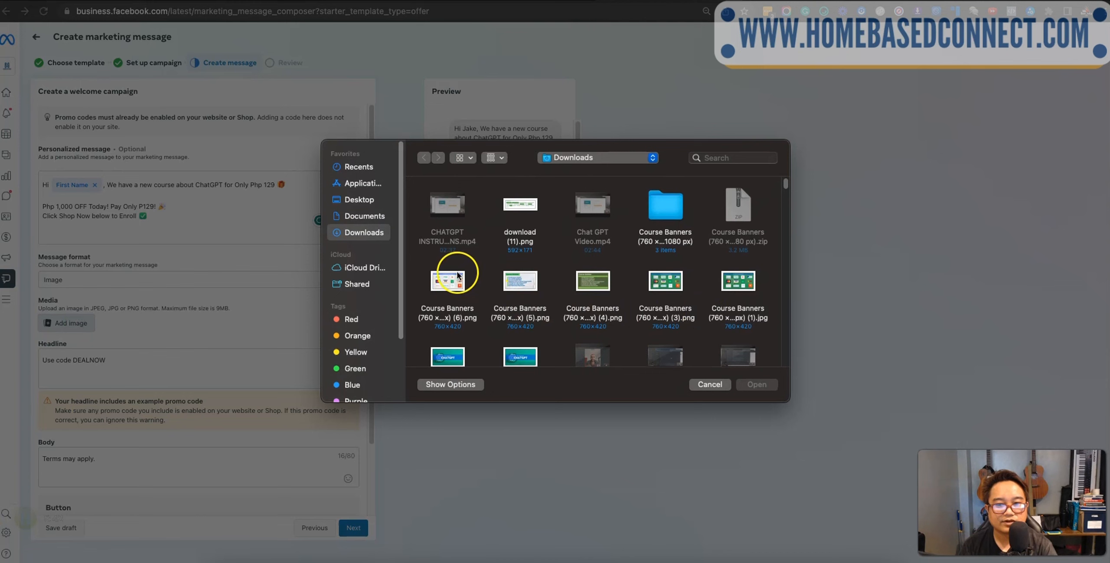
double_click(665, 209)
double_click(439, 212)
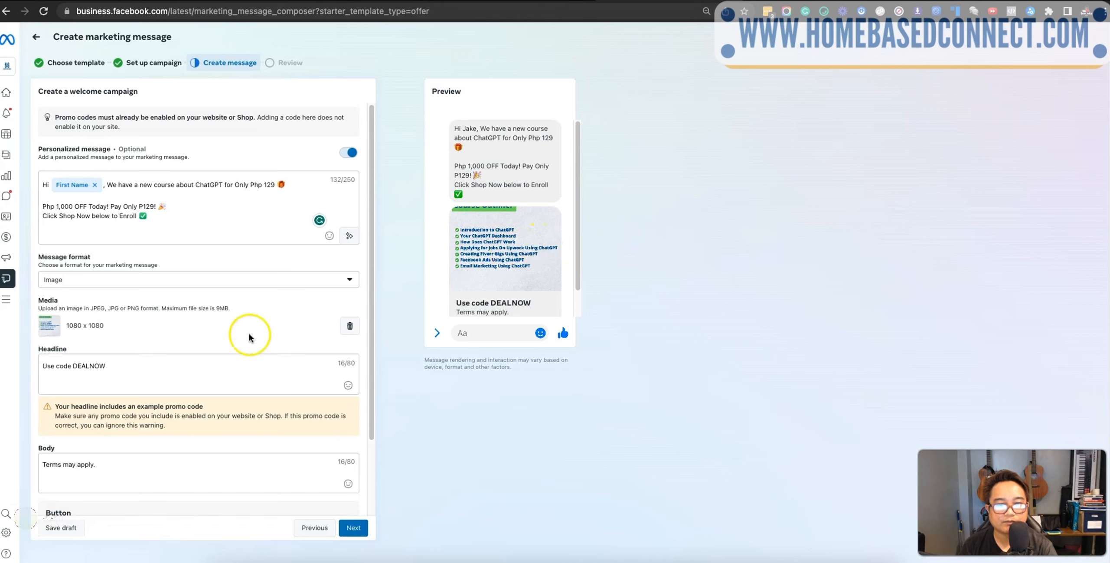
click(347, 328)
Upload 7.png from the Course Banners folder as the message image and check it in the preview.
click(84, 323)
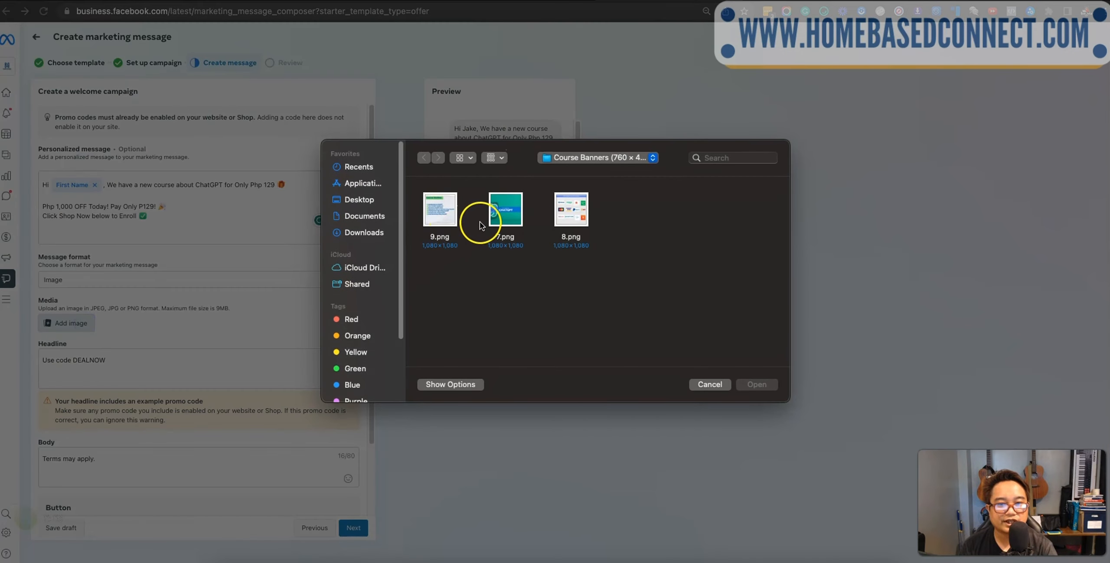
double_click(504, 211)
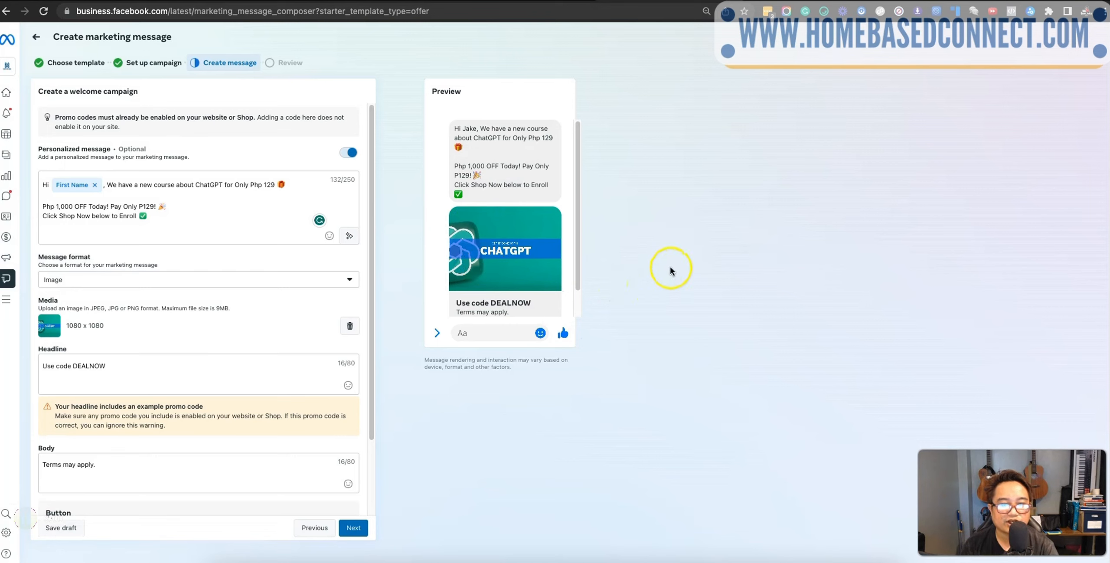
scroll(505, 251, down, 2)
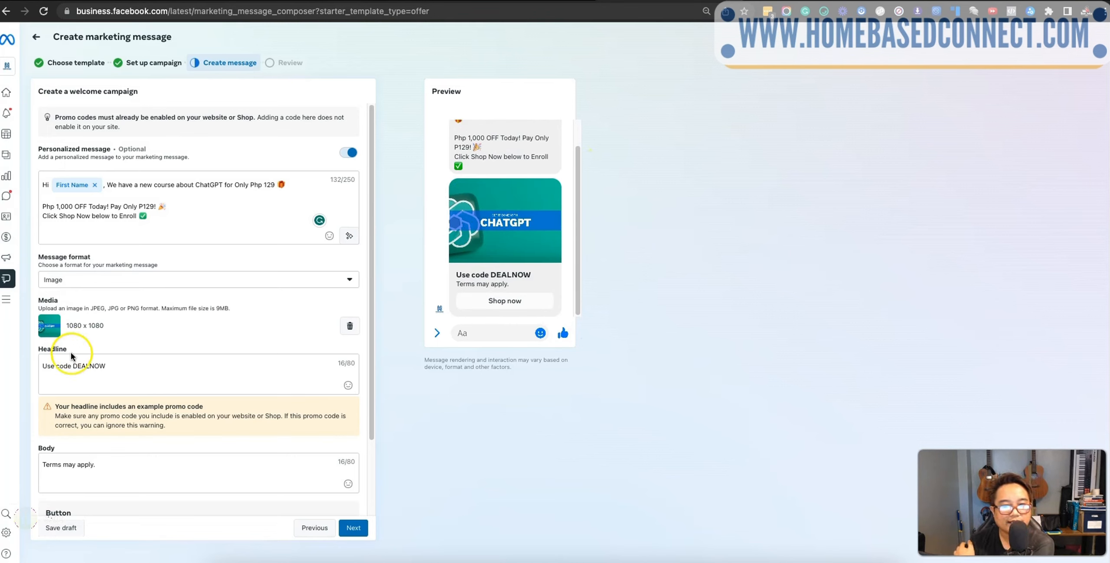
Replace the promo code headline with "Enroll Now For Only P129!".
click(64, 367)
triple_click(64, 367)
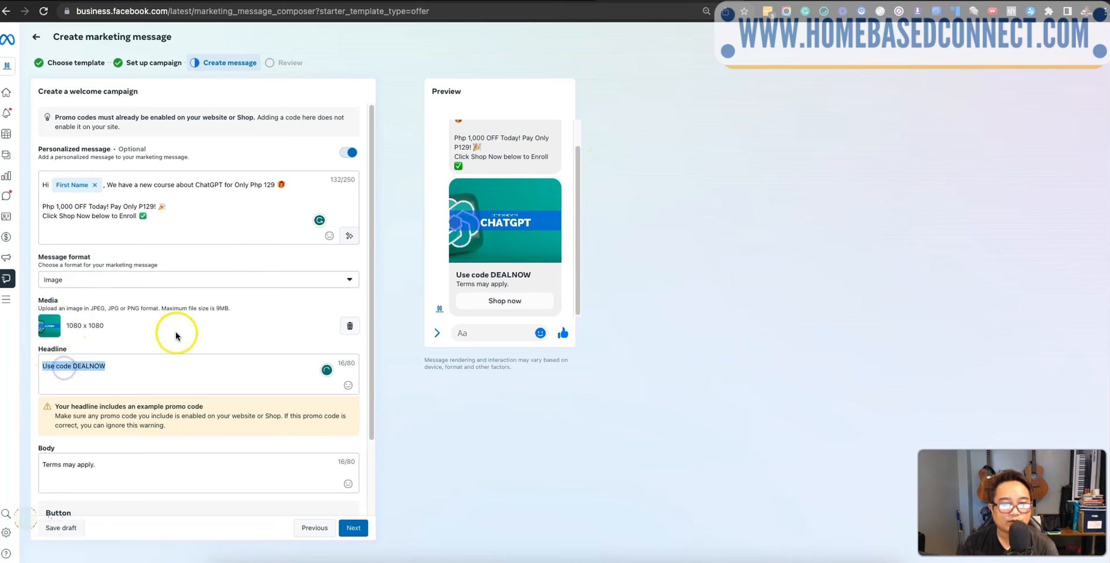
text(Enroll now)
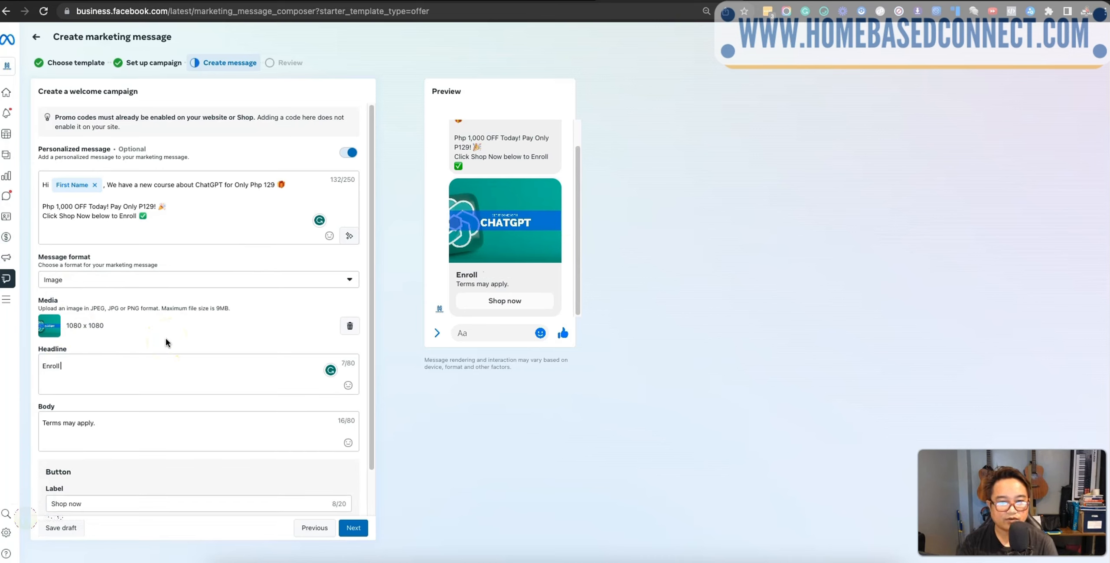
key(BackSpace)
key(BackSpace)
key(BackSpace)
text(Now For Only P12)
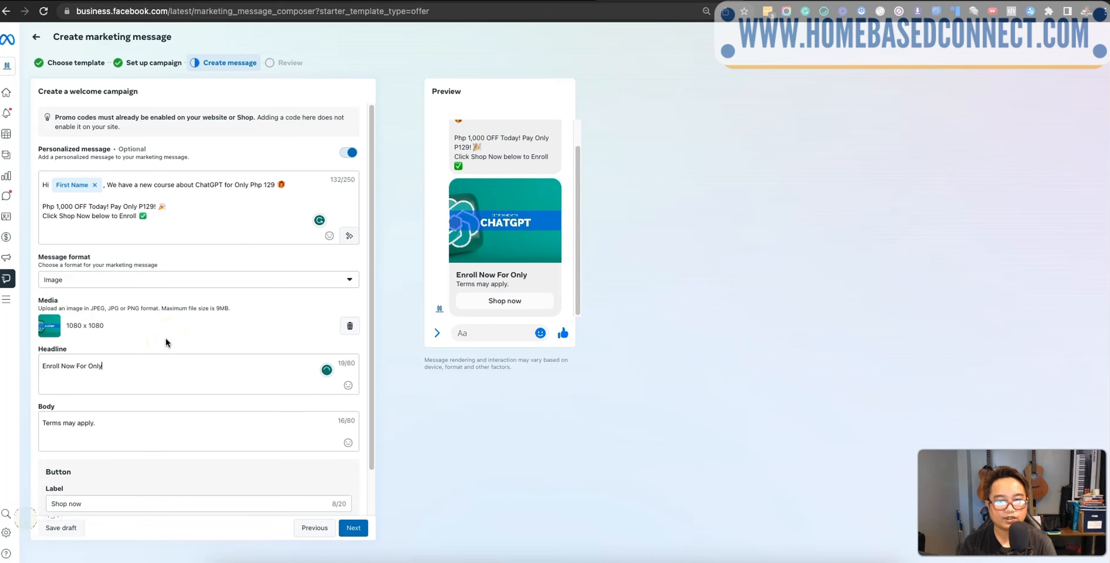
key(BackSpace)
key(BackSpace)
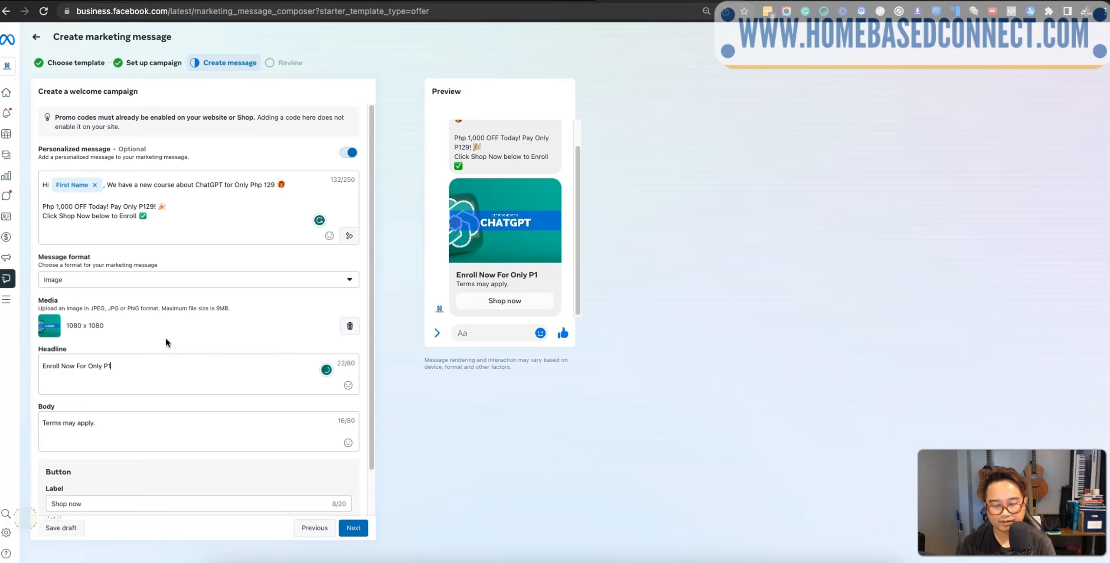
text(hp)
key(BackSpace)
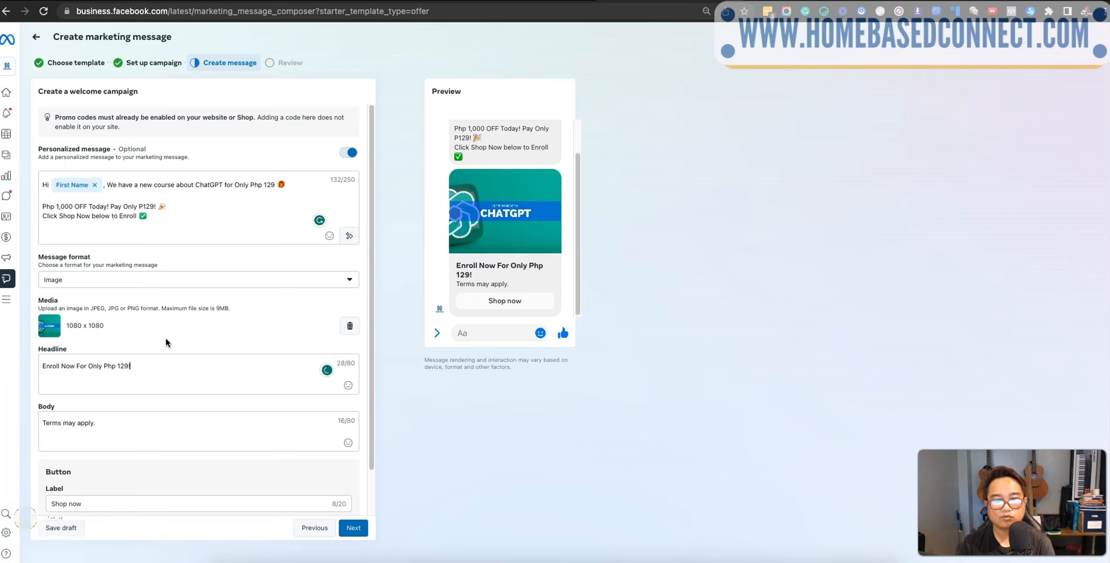
key(BackSpace)
key(BackSpace)
text(129!)
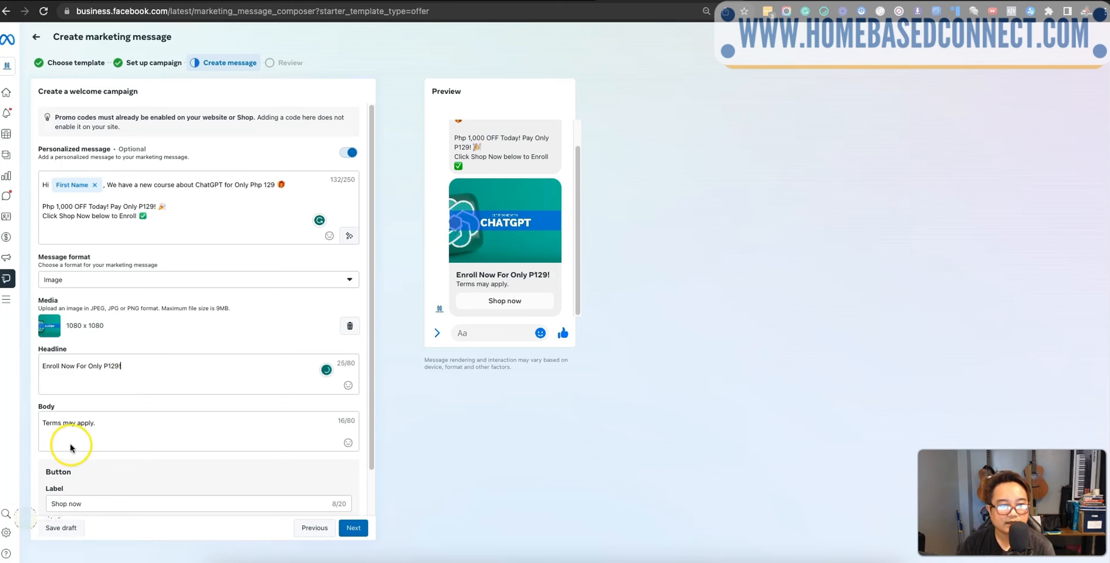
Replace the message's body text with "Limited-Time Offer Only!".
triple_click(105, 428)
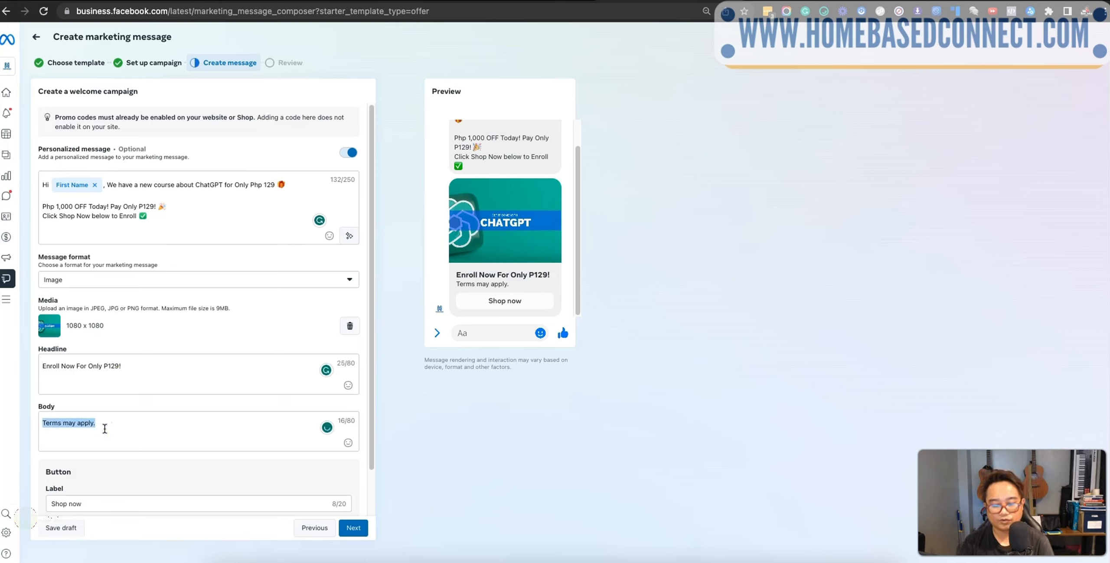
text(Limited-)
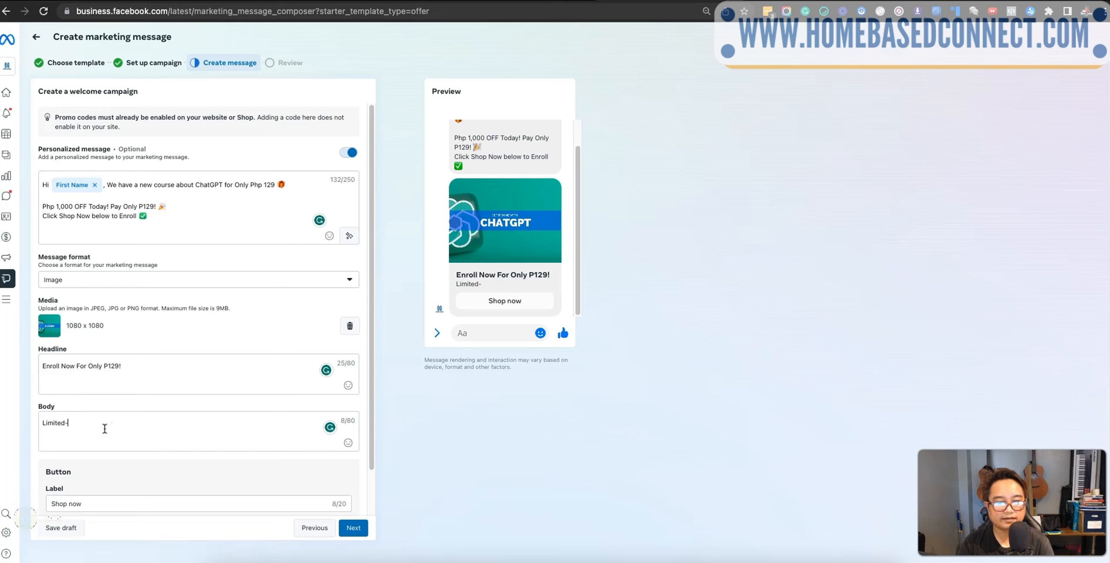
text(Time Offer Only!)
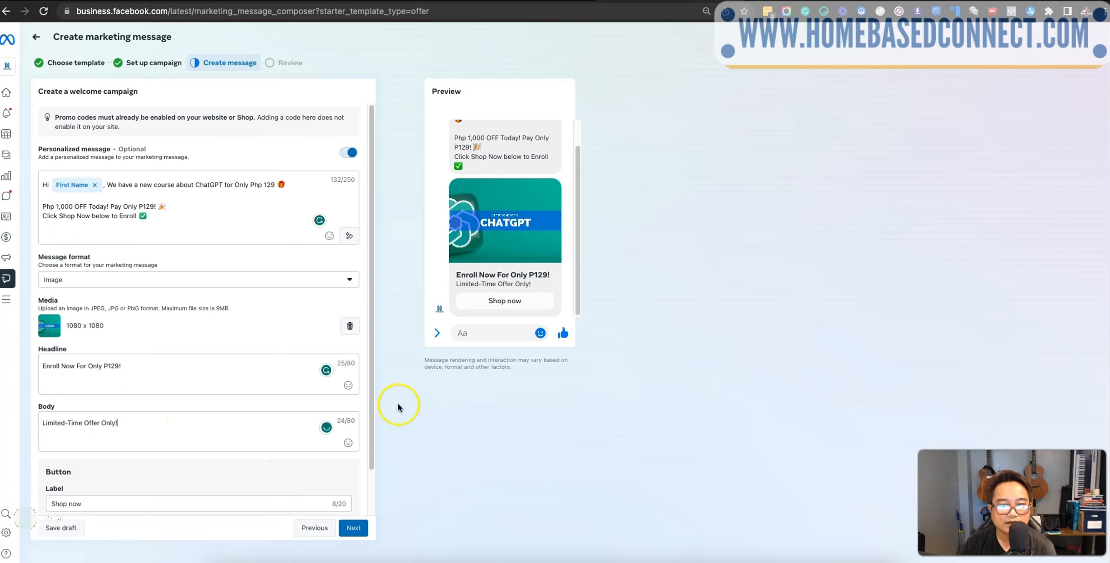
Change the message button's label to "Enroll Now".
scroll(187, 451, down, 1)
triple_click(151, 476)
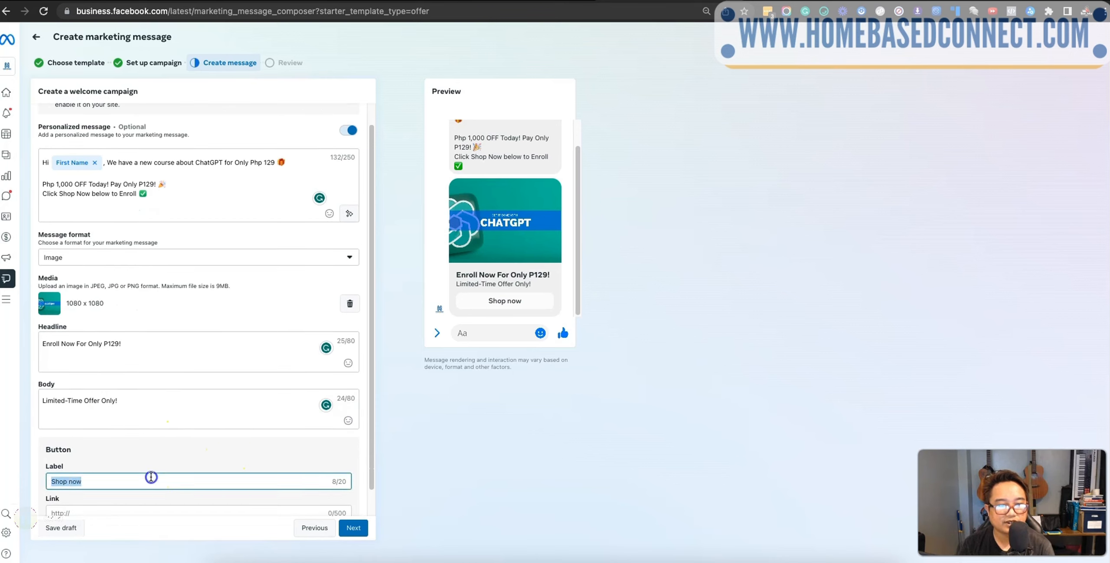
text(Enroll N)
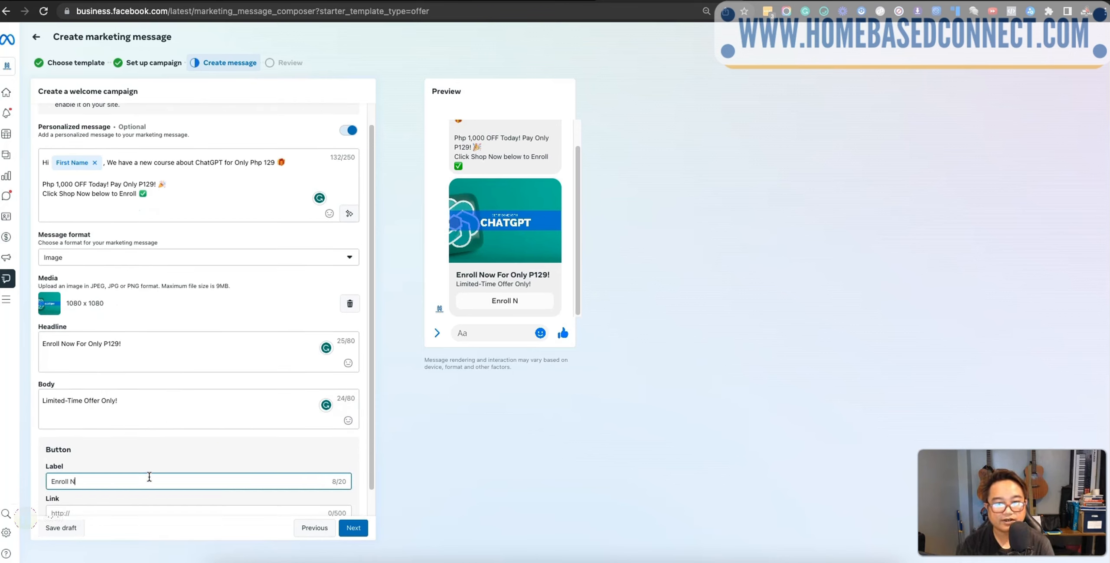
text(ow)
Reword the last line of the personalized message to "Click Enroll Now below", keeping the check mark emoji.
scroll(119, 361, up, 1)
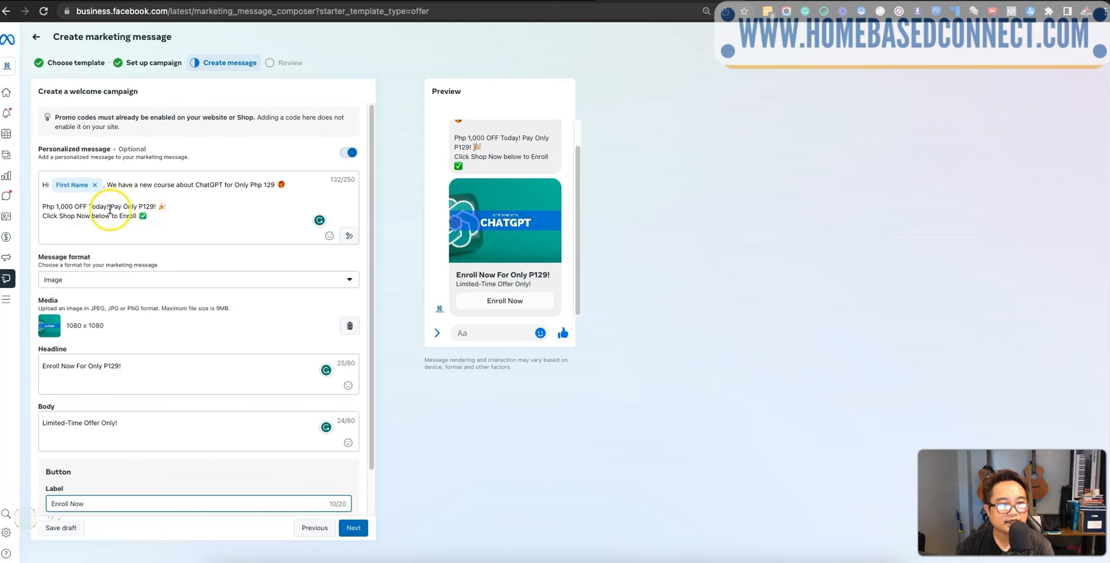
drag(91, 216, 63, 217)
text(Enro)
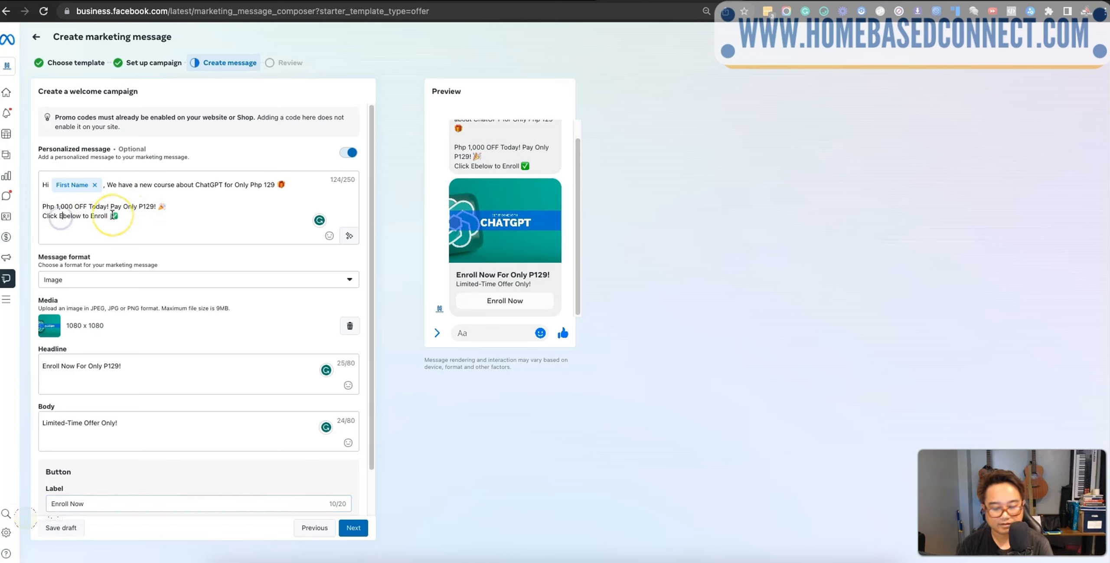
text(ll Now)
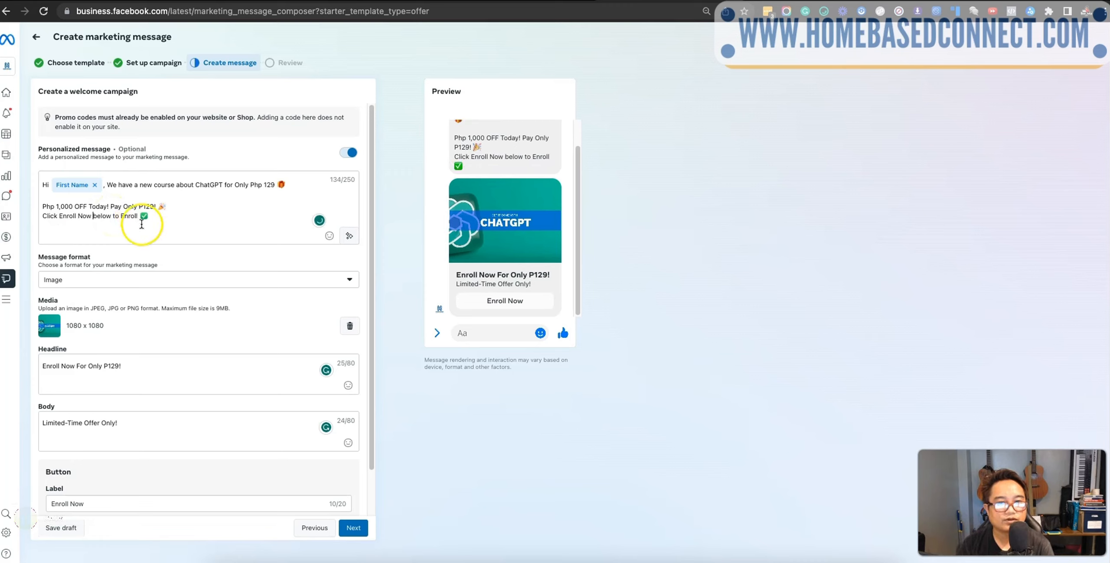
drag(137, 216, 112, 216)
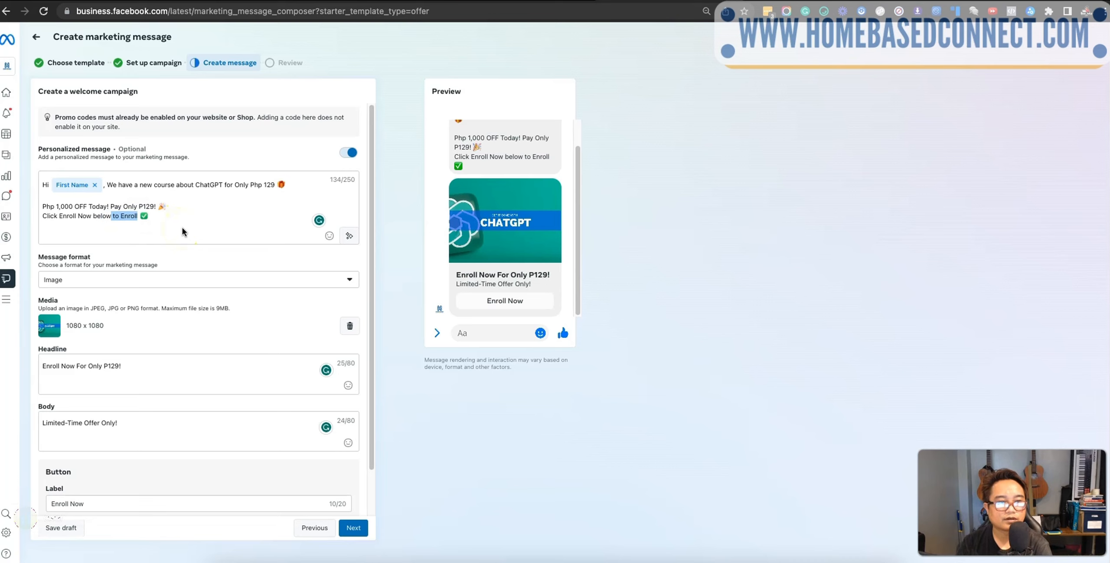
key(BackSpace)
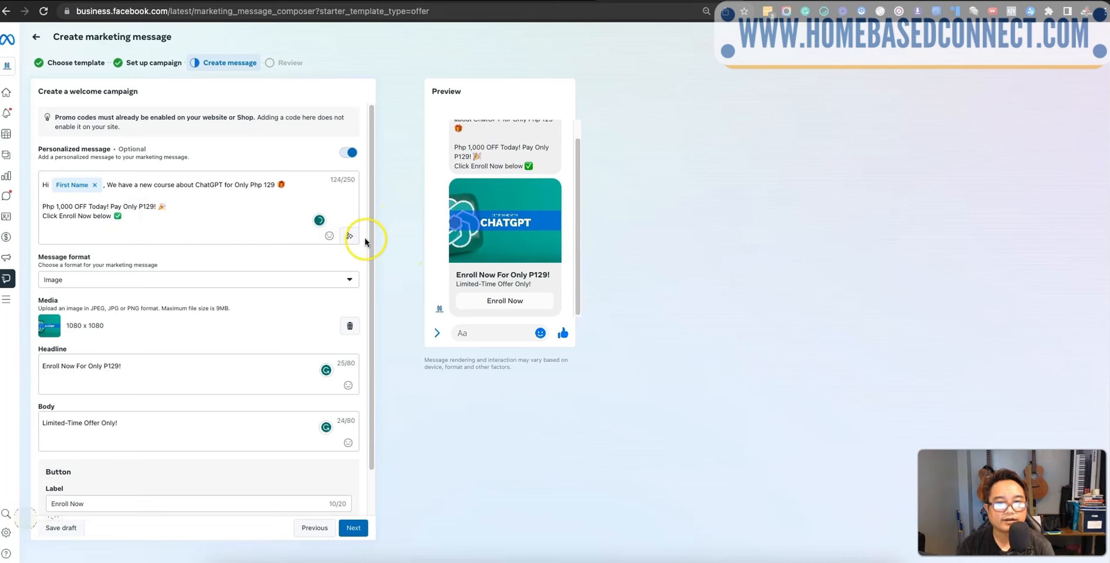
scroll(240, 340, down, 2)
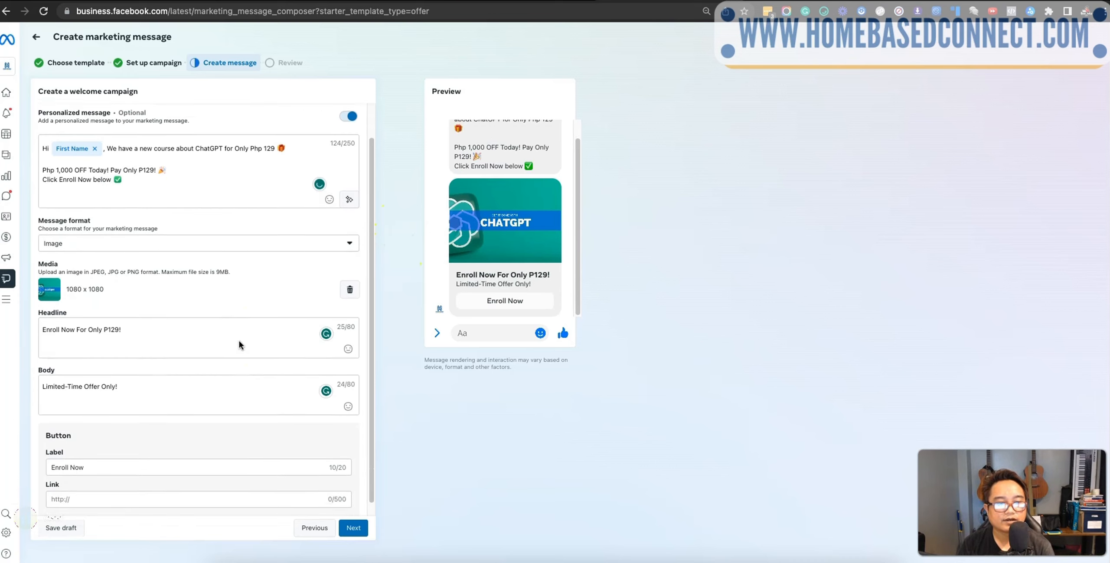
key(ctrl+Tab)
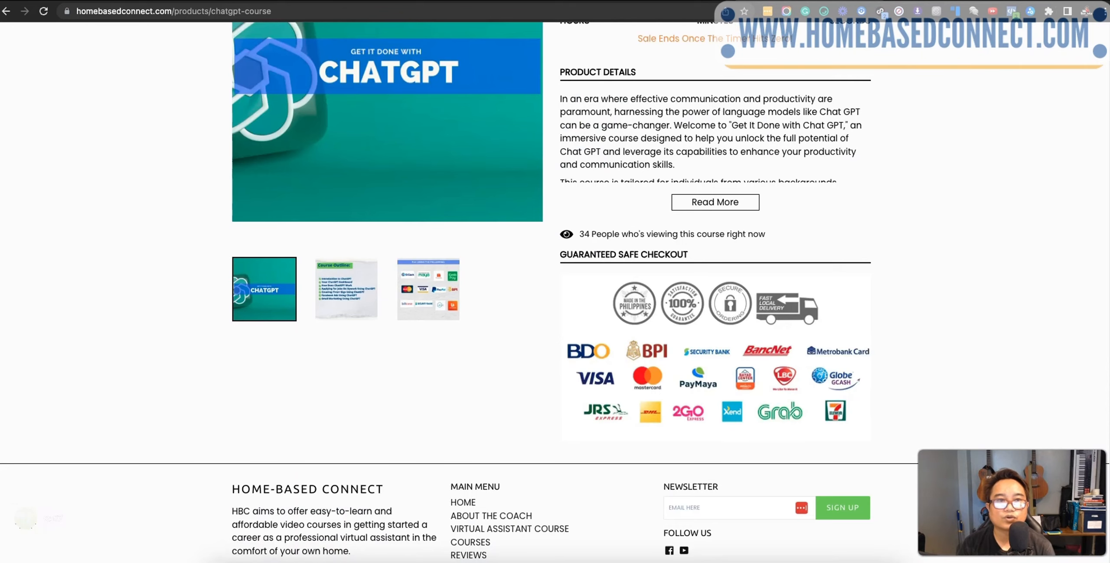
click(511, 13)
key(ctrl+c)
key(ctrl+shift+Tab)
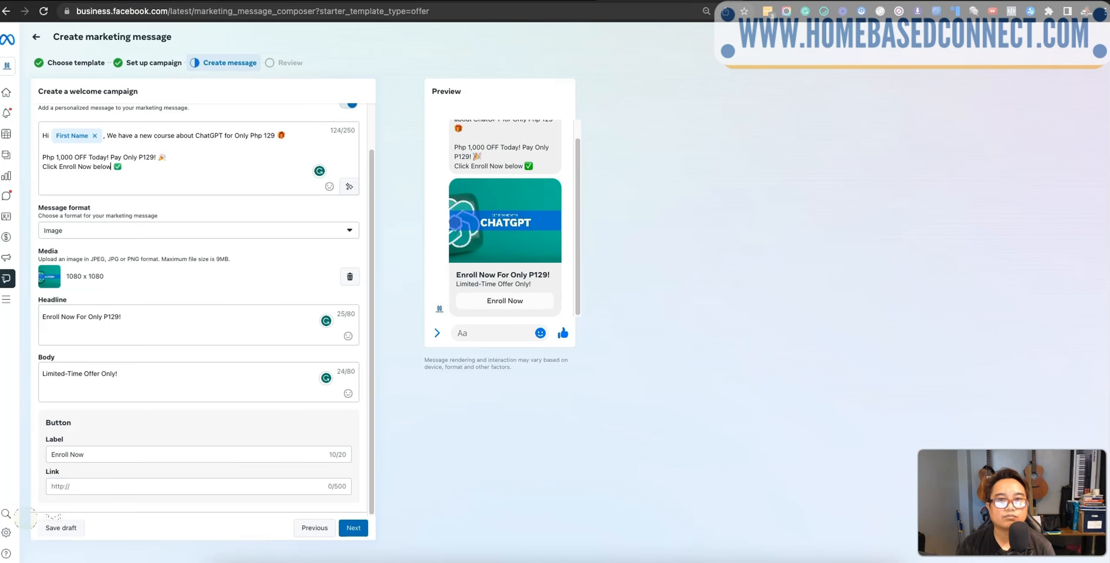
click(192, 454)
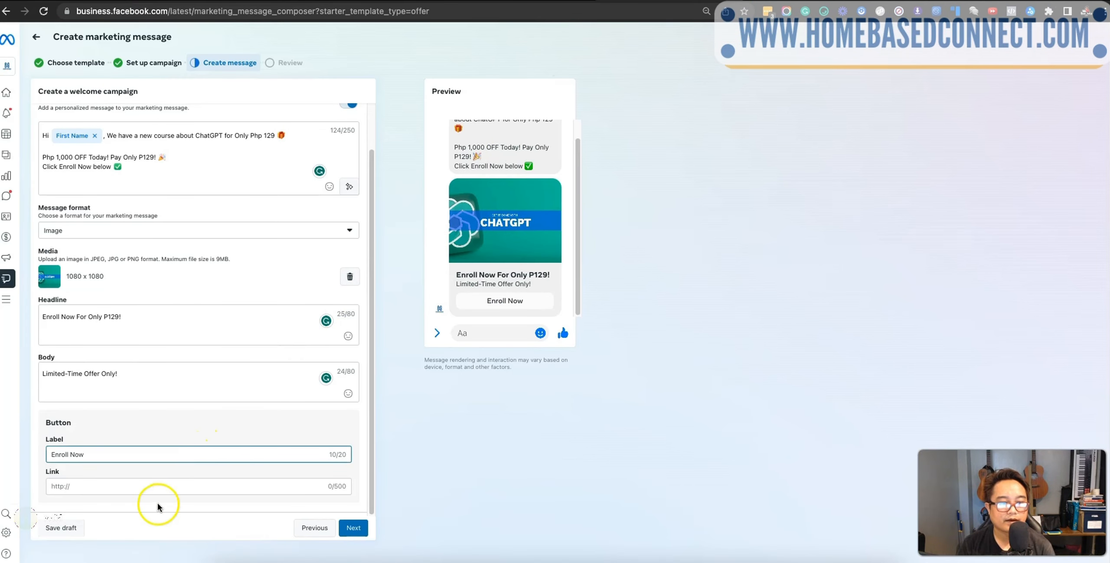
click(171, 486)
key(ctrl+v)
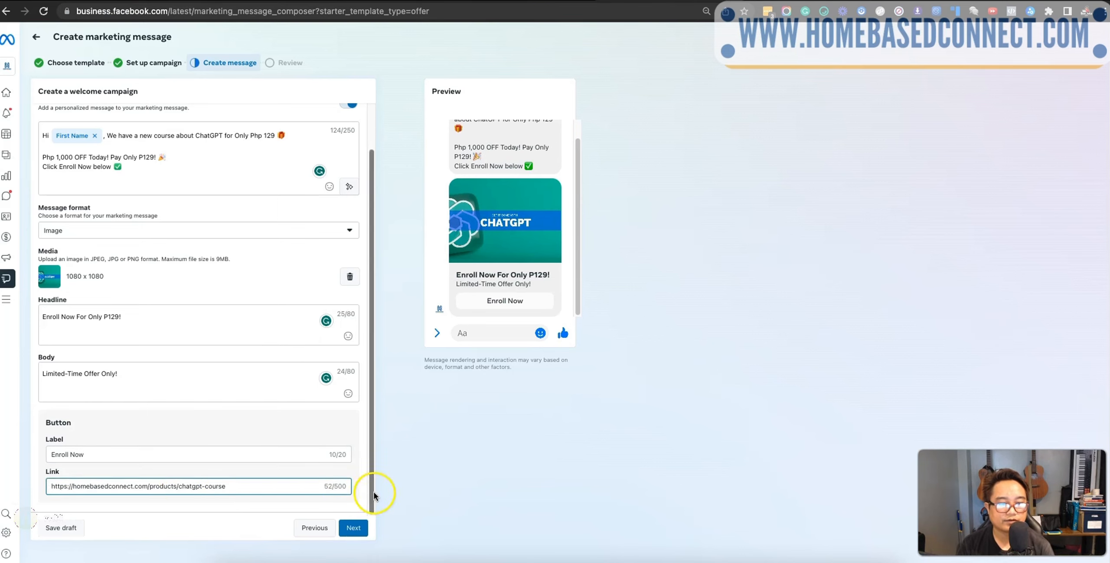
click(433, 473)
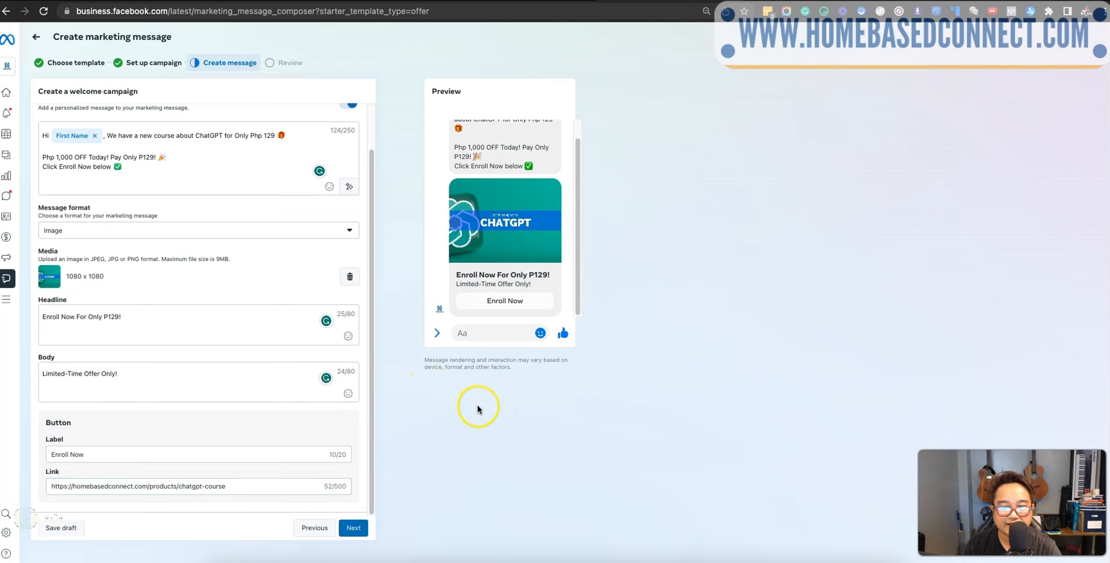
Check the finished message in the preview, then advance to the campaign review and send a test in Messenger.
scroll(526, 222, up, 3)
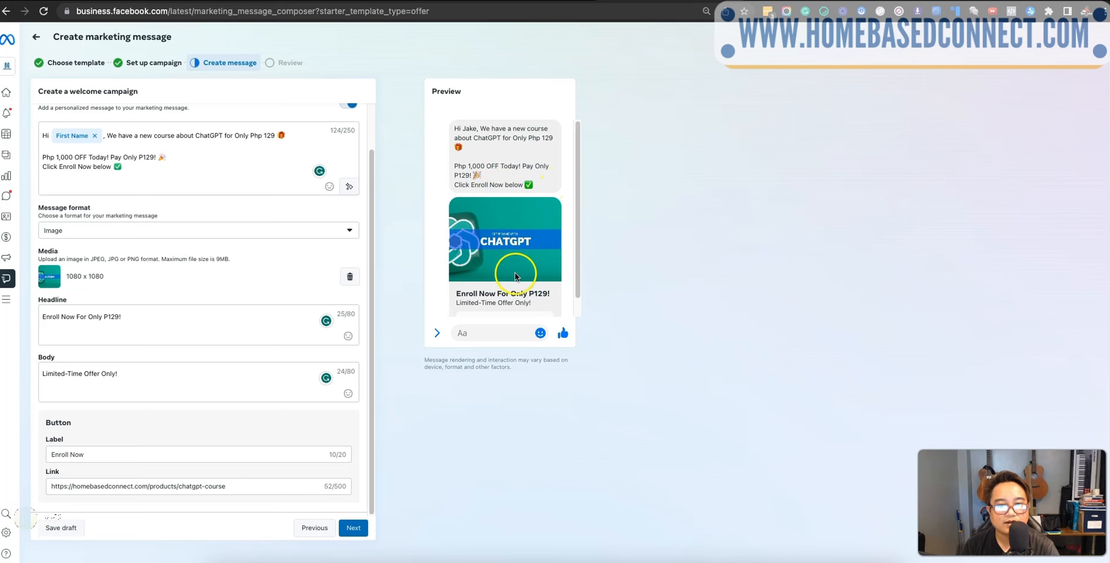
scroll(554, 305, down, 1)
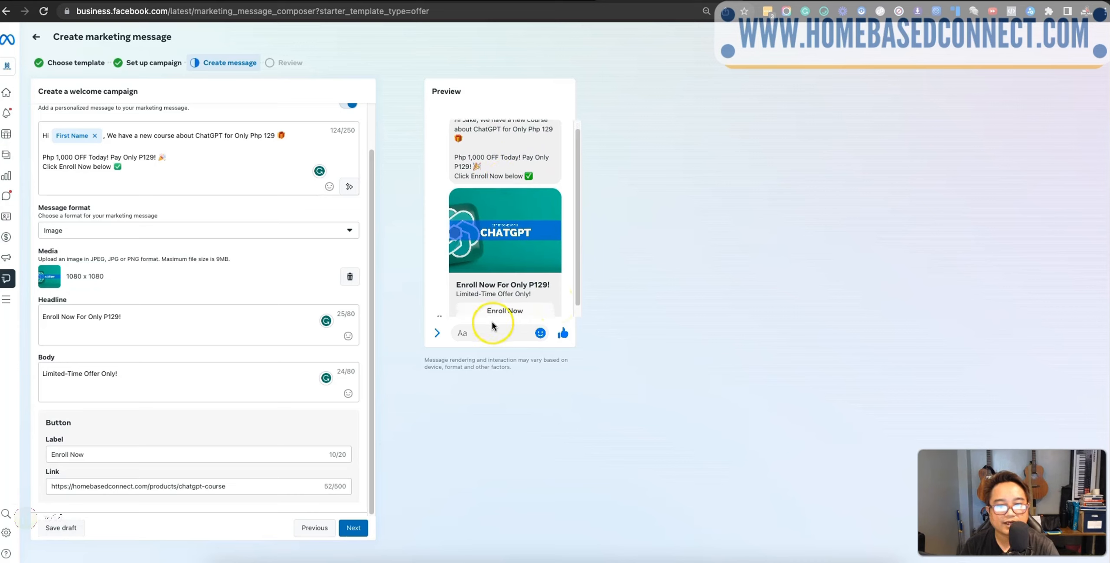
scroll(528, 299, down, 1)
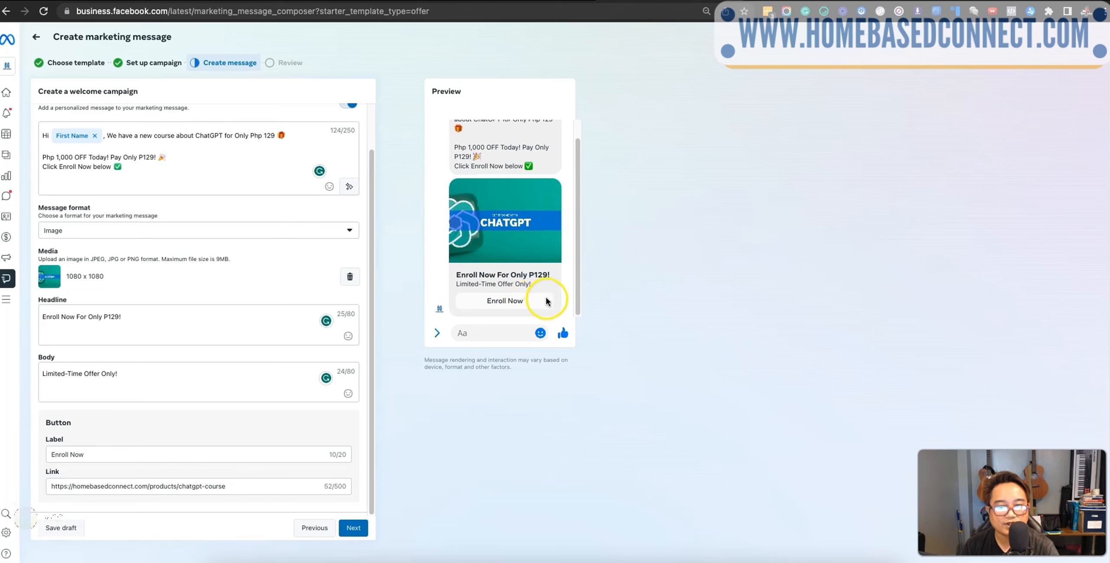
click(353, 527)
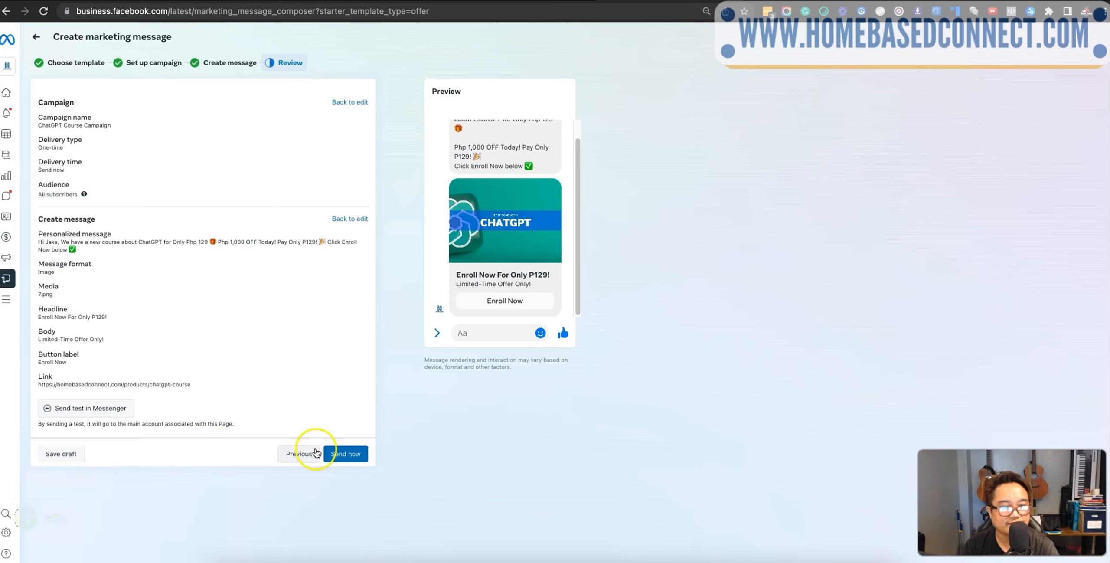
click(130, 412)
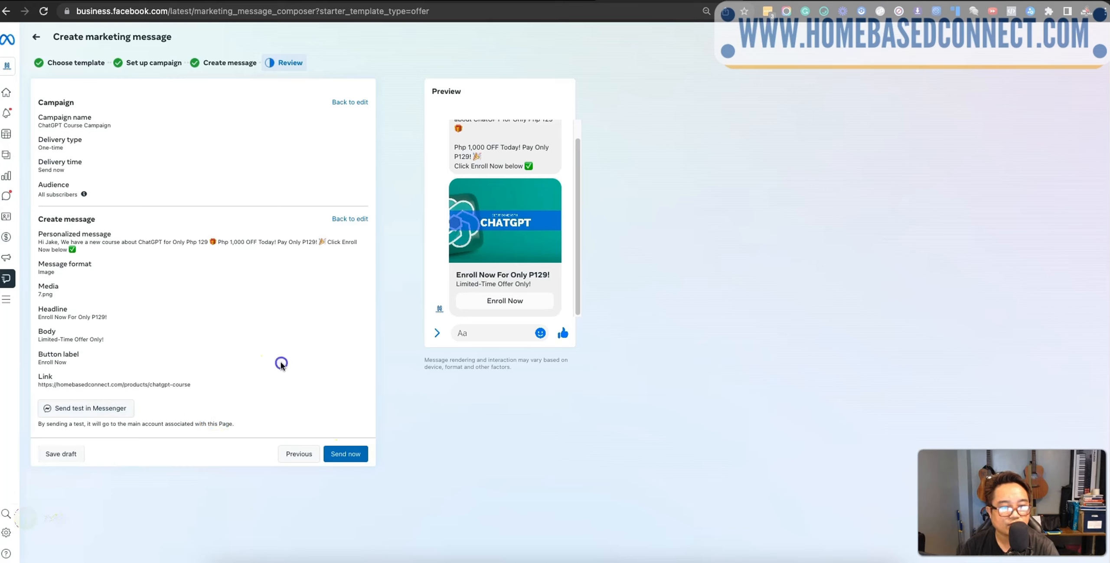
click(129, 408)
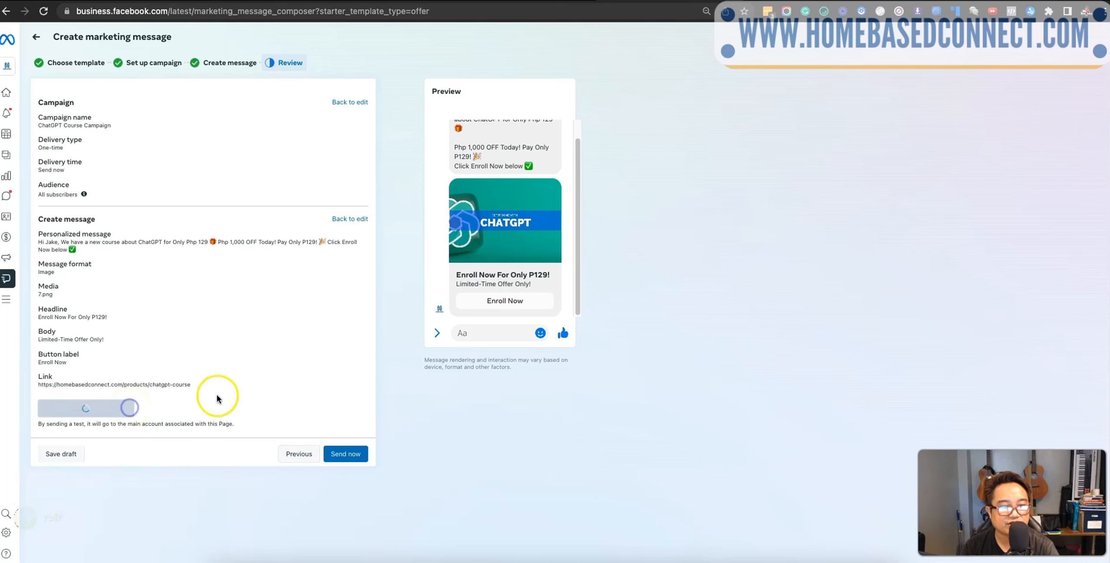
Examine the linked ChatGPT course page, including its offer price, countdown timer, expanded product details and payment options.
mouse_move(681, 559)
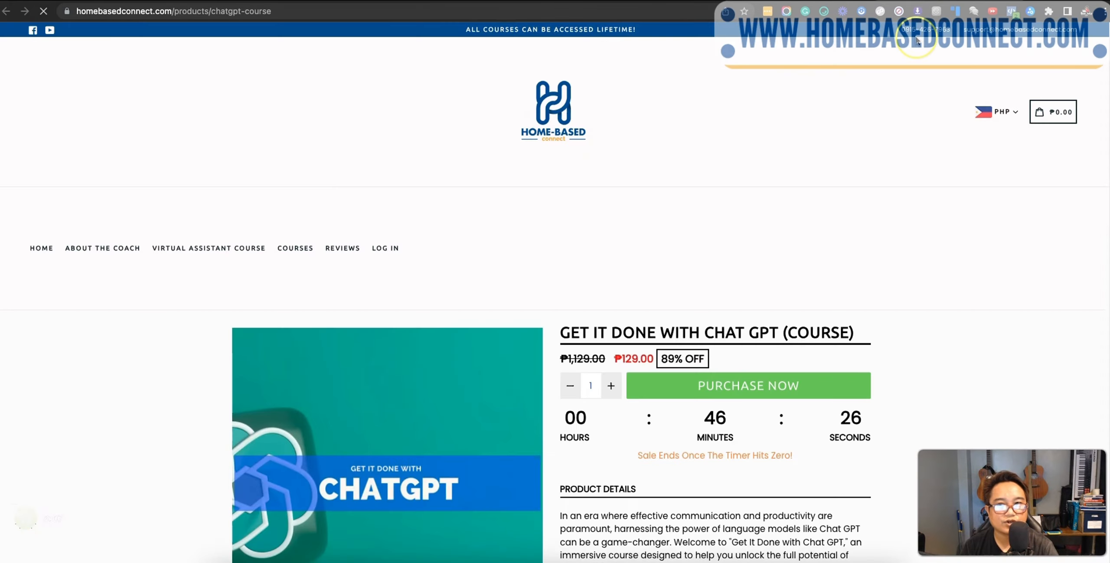
scroll(819, 191, down, 10)
scroll(819, 191, up, 7)
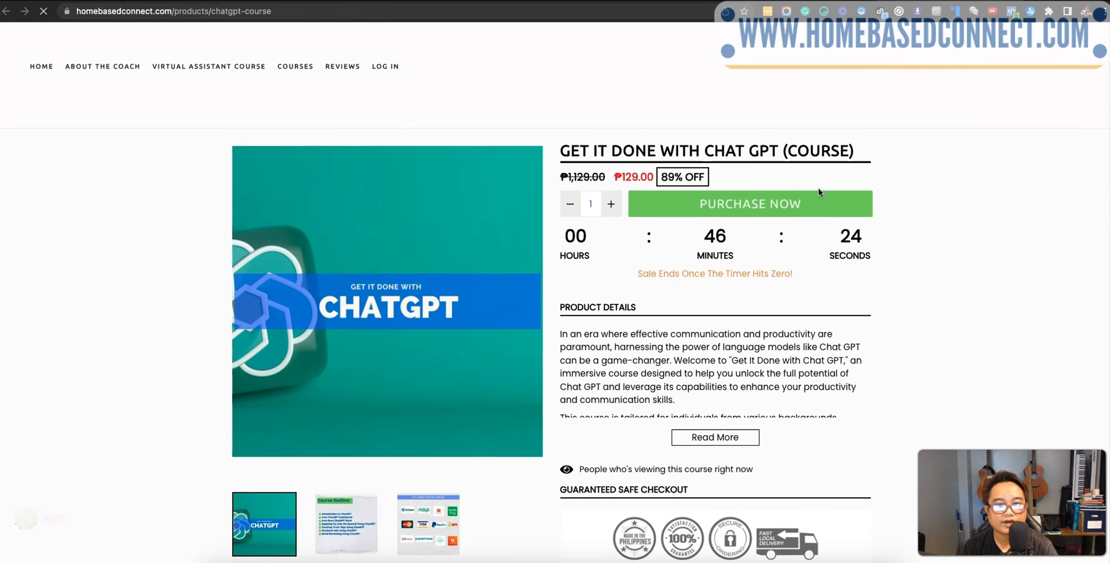
scroll(819, 191, down, 3)
scroll(818, 191, down, 5)
scroll(819, 191, up, 1)
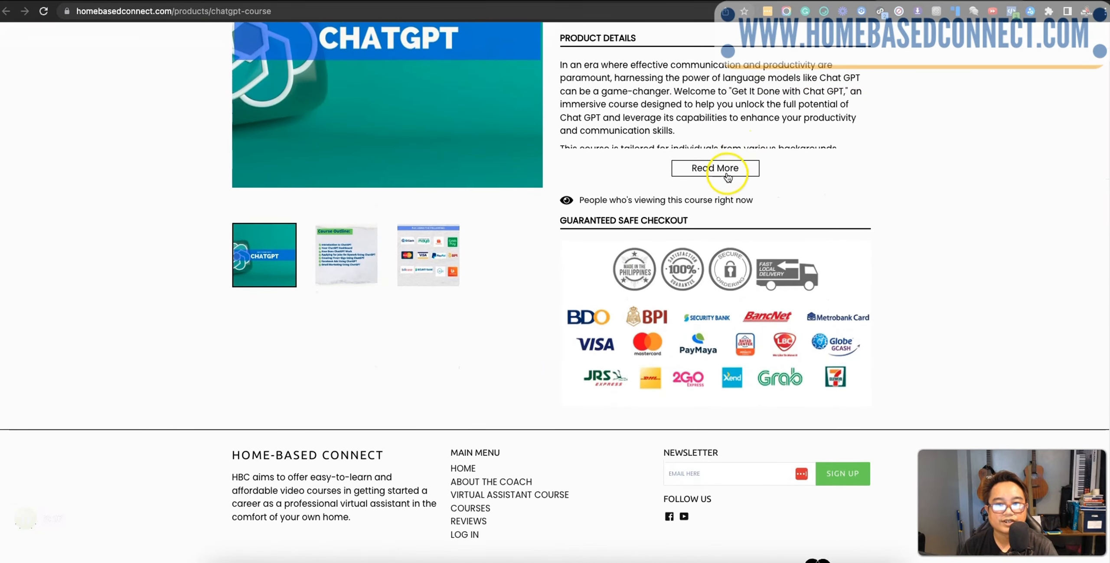
click(728, 172)
scroll(853, 230, up, 5)
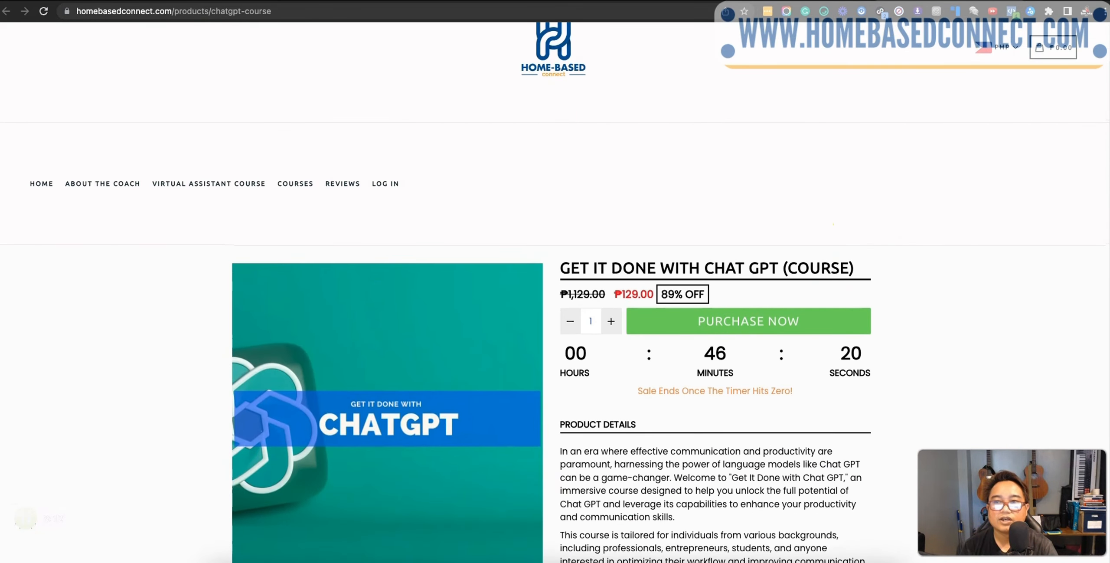
scroll(926, 183, down, 5)
key(ctrl+l)
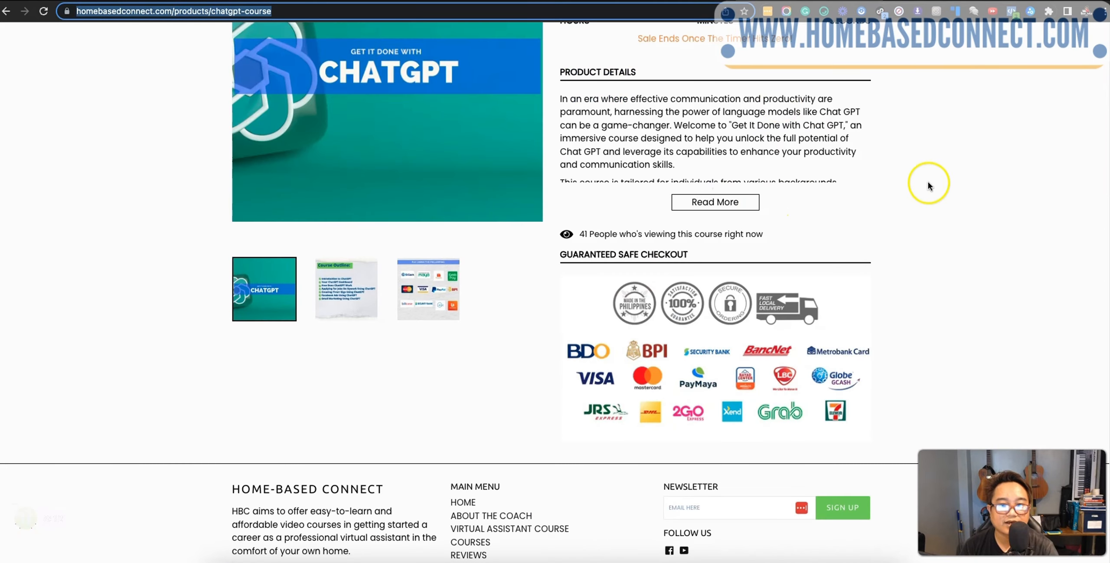